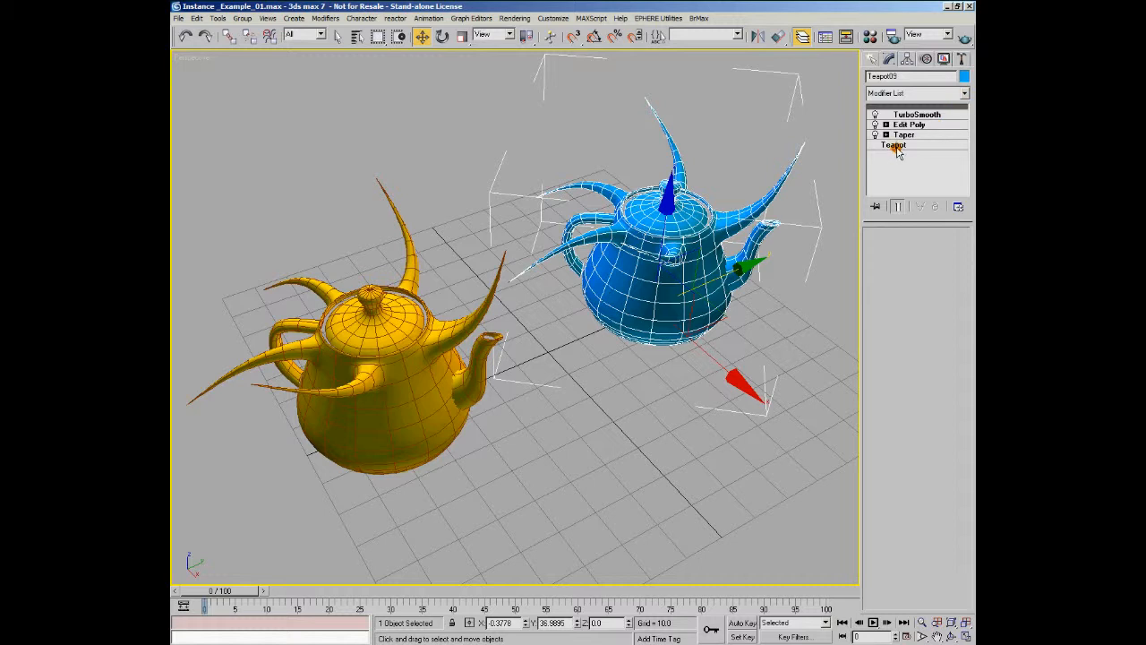
# - Review the Teapot, Taper, Edit Poly and TurboSmooth entries in the blue teapot's modifier stack
pyautogui.click(895, 145)
pyautogui.click(906, 135)
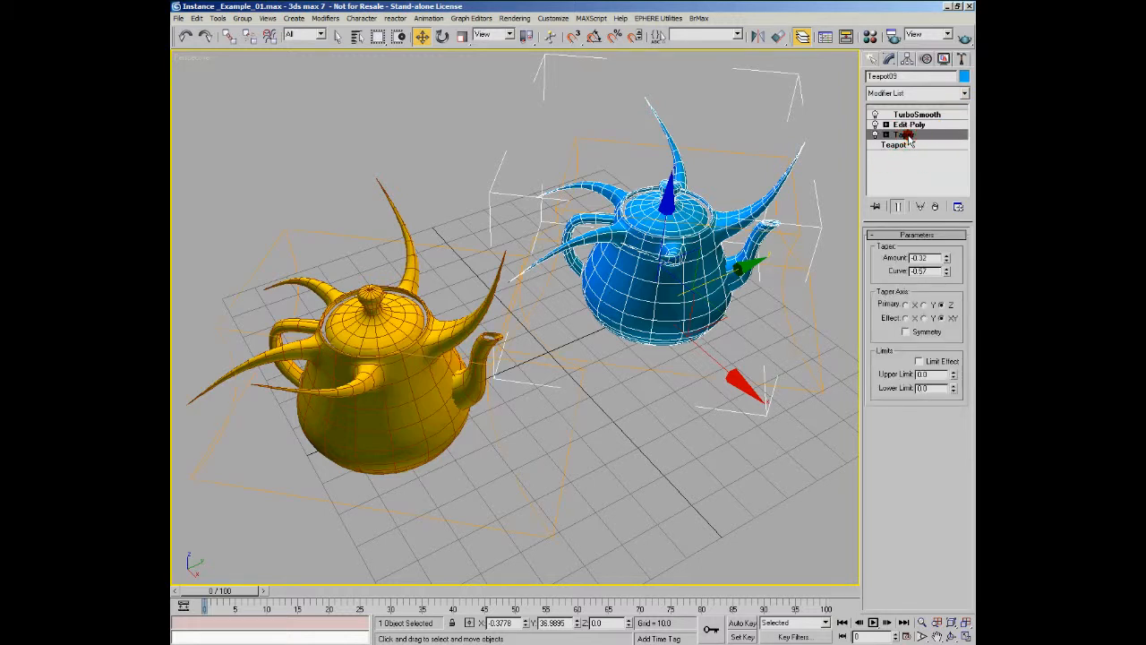
pyautogui.click(908, 126)
pyautogui.click(910, 114)
pyautogui.click(905, 135)
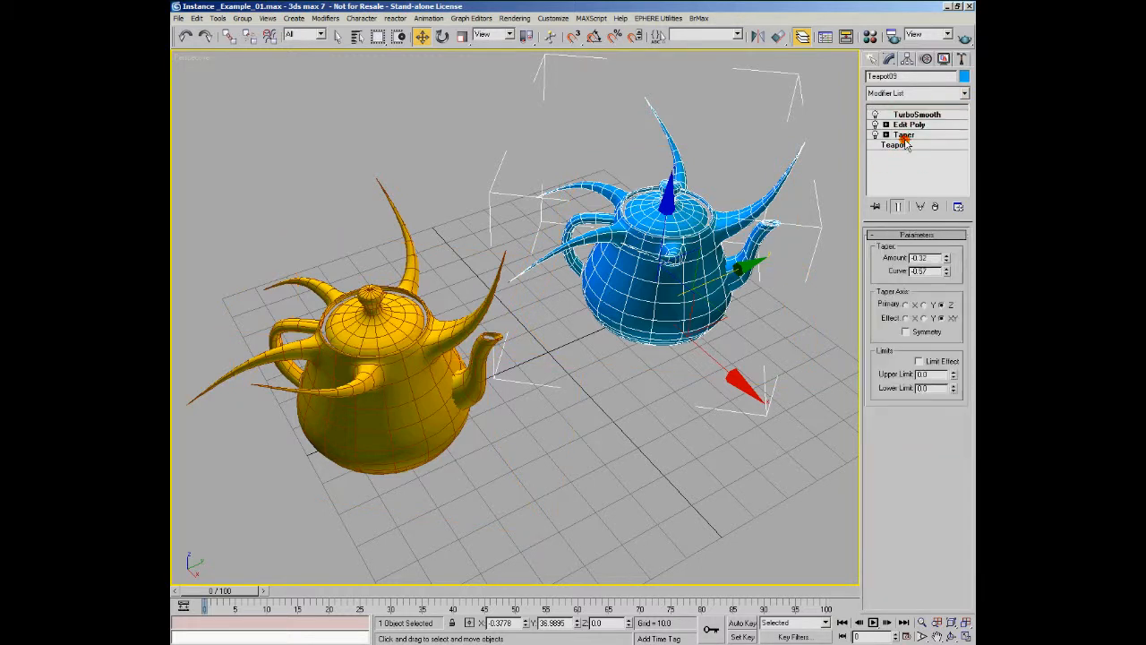
# - Test the blue teapot's base radius, and set its Taper amount to -0.23 and curve to -0.74
pyautogui.click(897, 145)
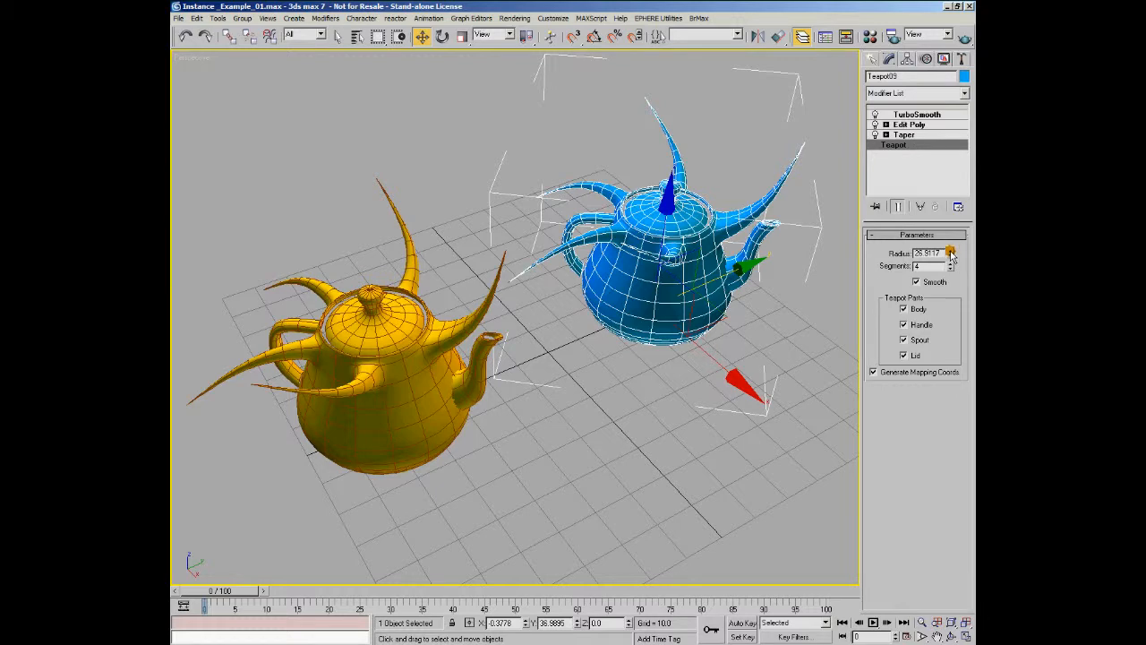
pyautogui.moveTo(949, 253); pyautogui.dragTo(949, 257)
pyautogui.click(902, 134)
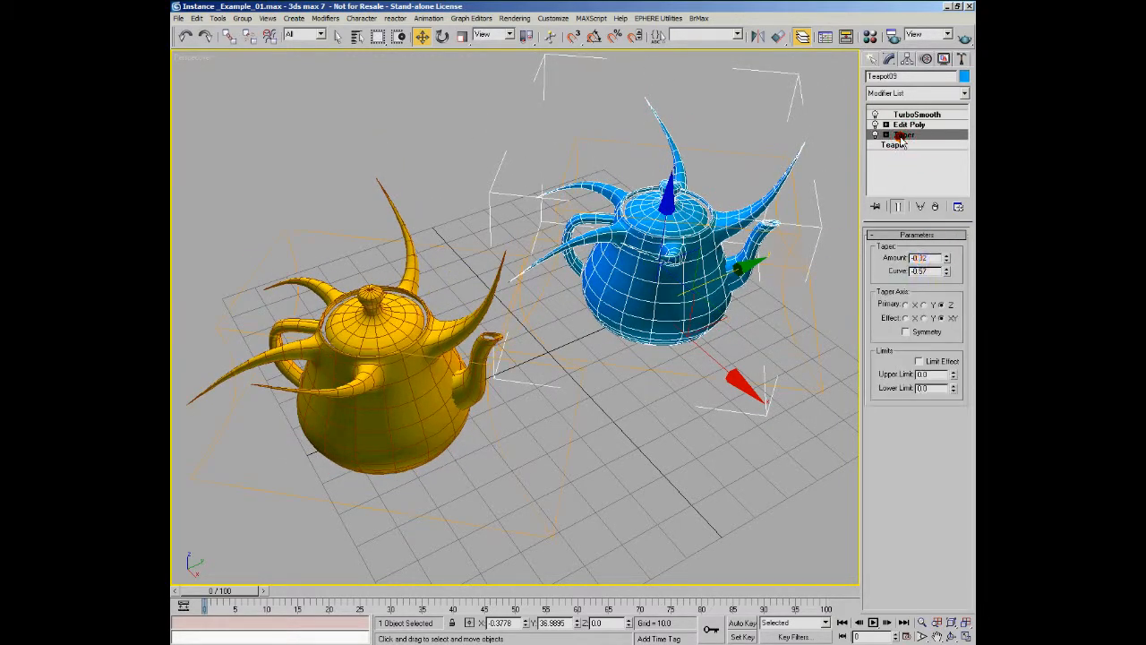
pyautogui.moveTo(947, 258); pyautogui.dragTo(946, 290)
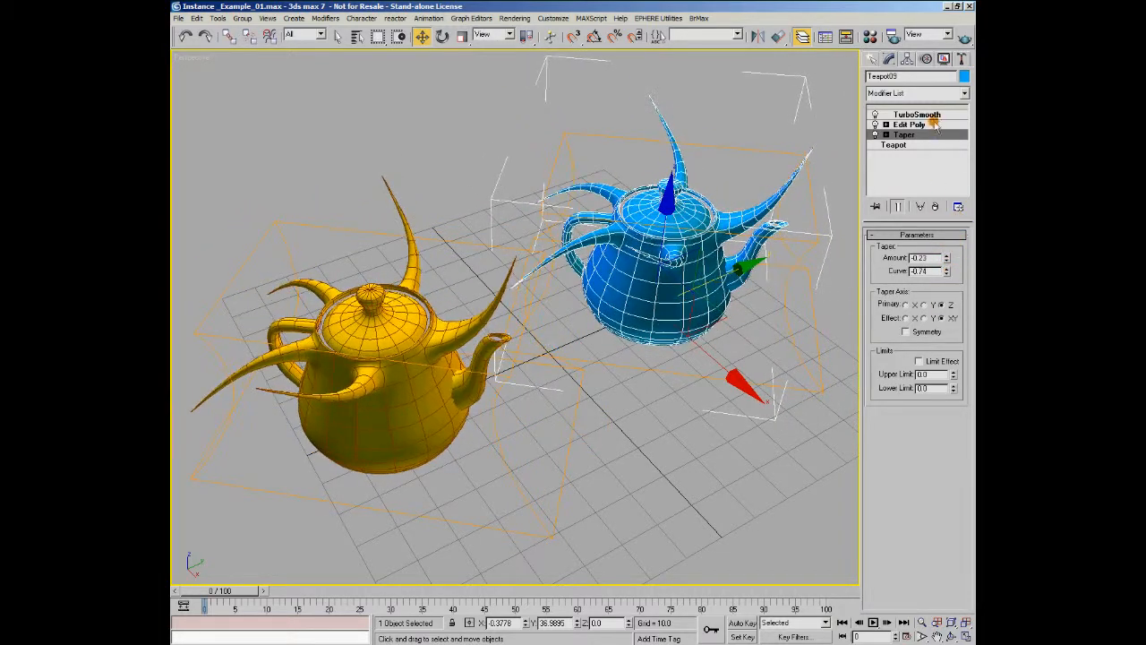
# - Switch the blue teapot's TurboSmooth modifier off and back on, and clear the selection
pyautogui.click(917, 114)
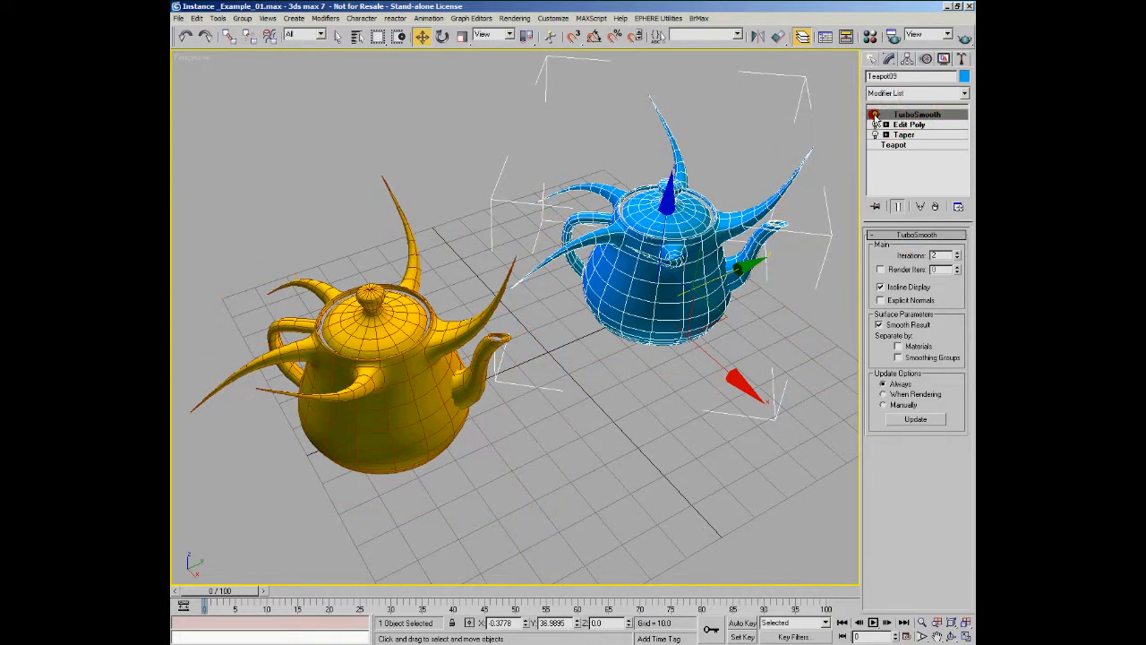
pyautogui.click(875, 115)
pyautogui.click(875, 115)
pyautogui.click(634, 151)
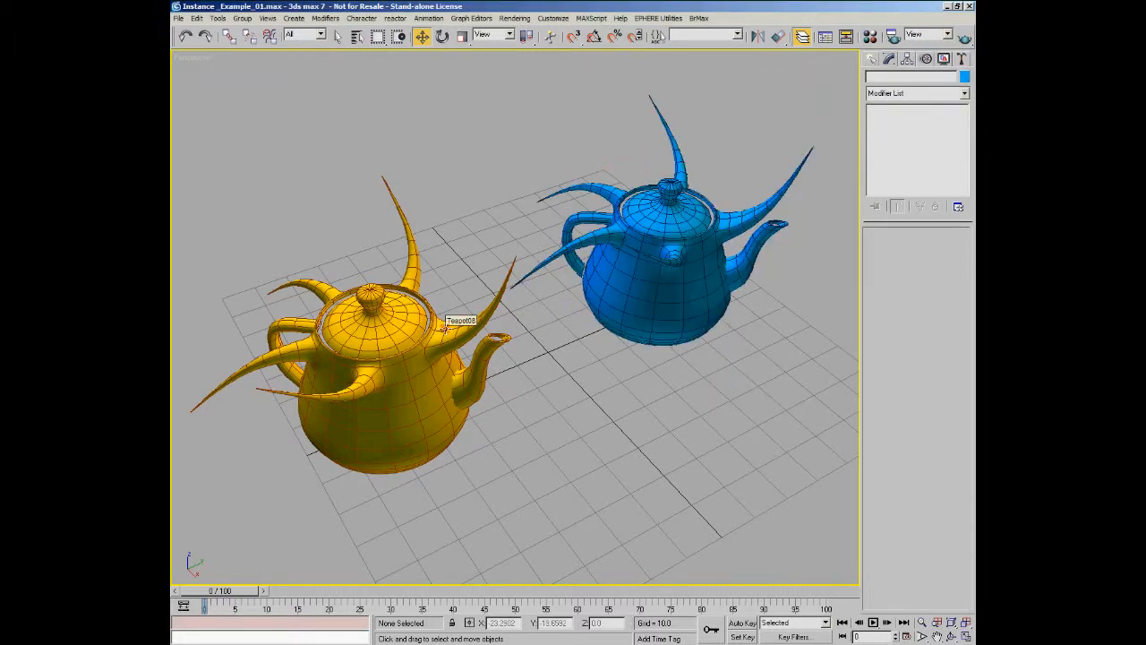
# - Add a Twist modifier above TurboSmooth on the blue teapot and set its angle to -101.5
pyautogui.click(651, 219)
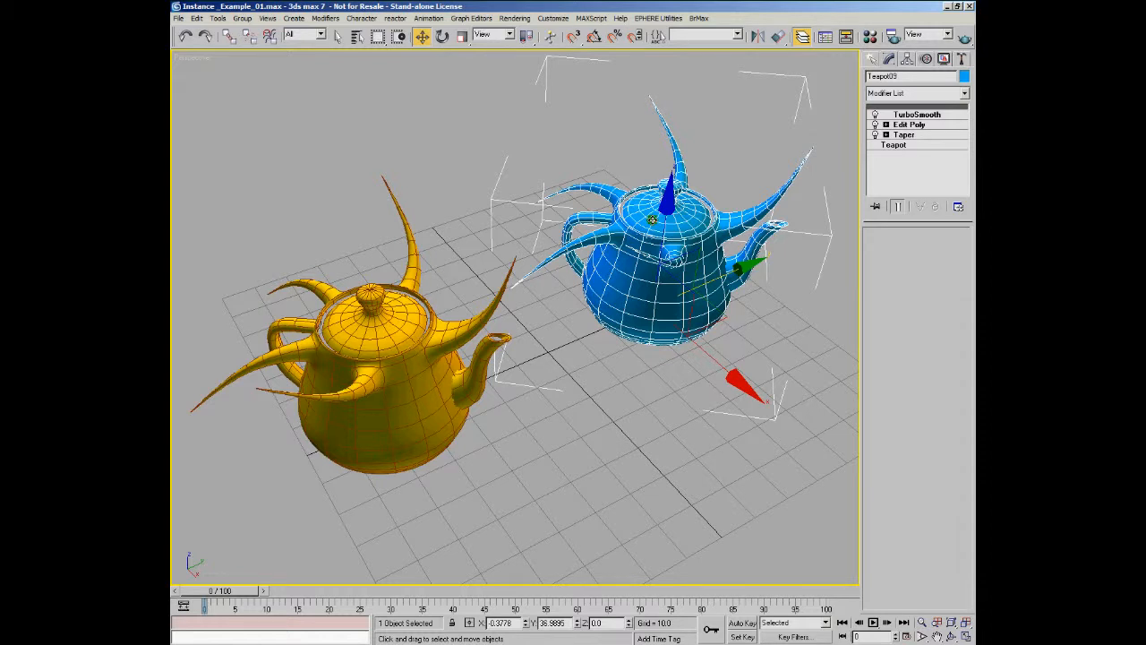
pyautogui.click(966, 93)
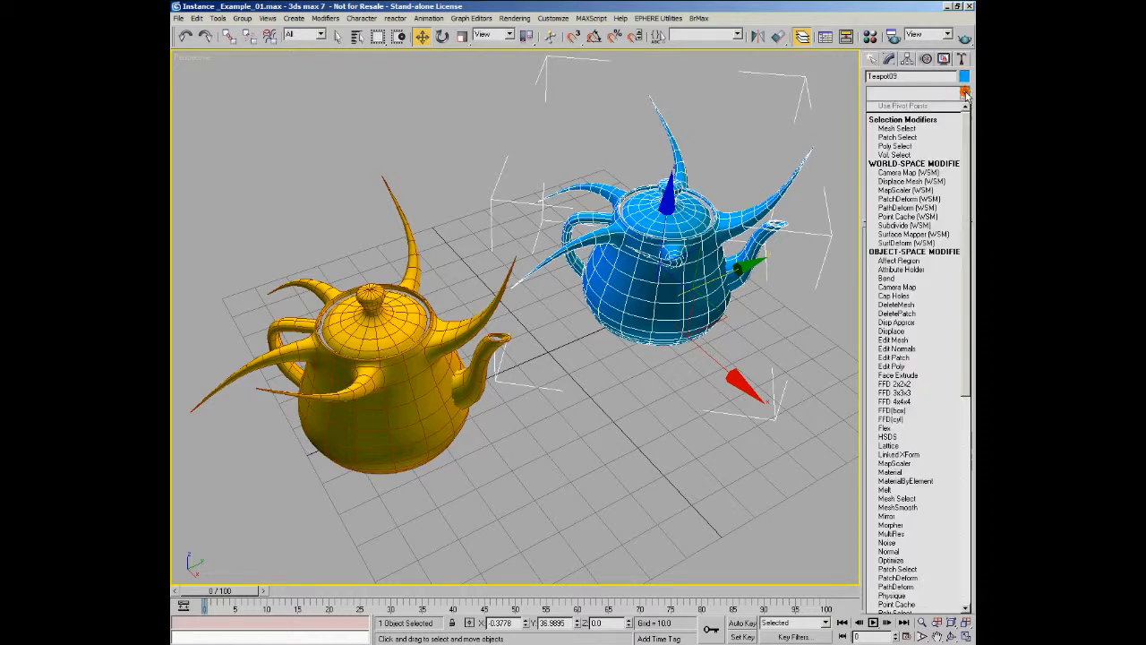
pyautogui.moveTo(965, 128); pyautogui.dragTo(974, 350)
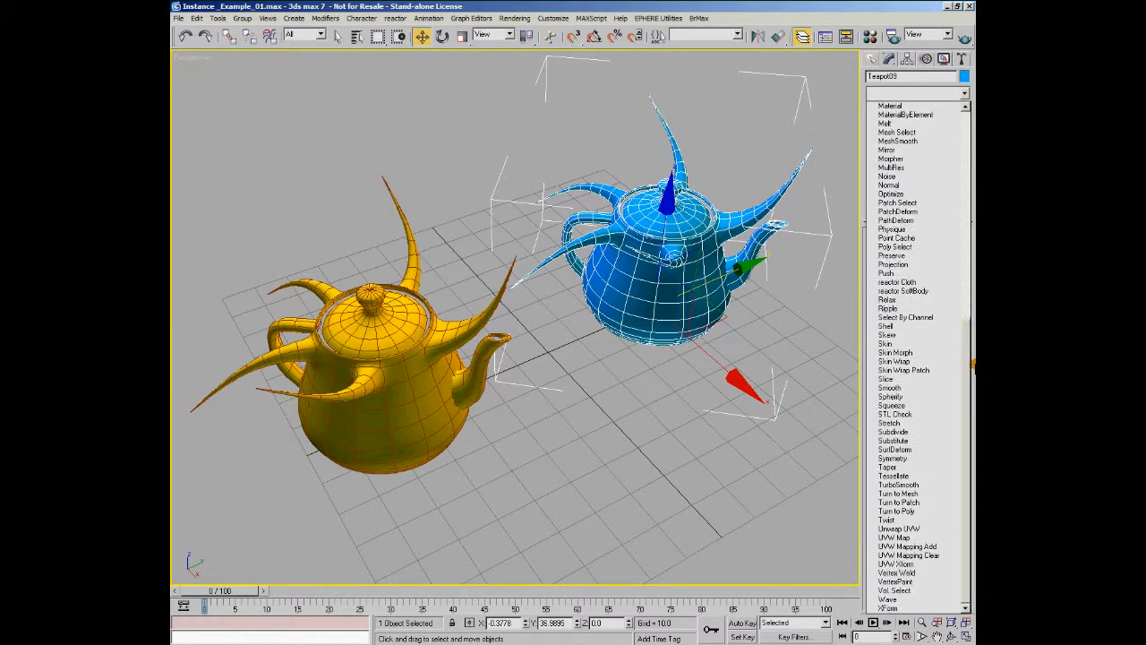
pyautogui.click(922, 521)
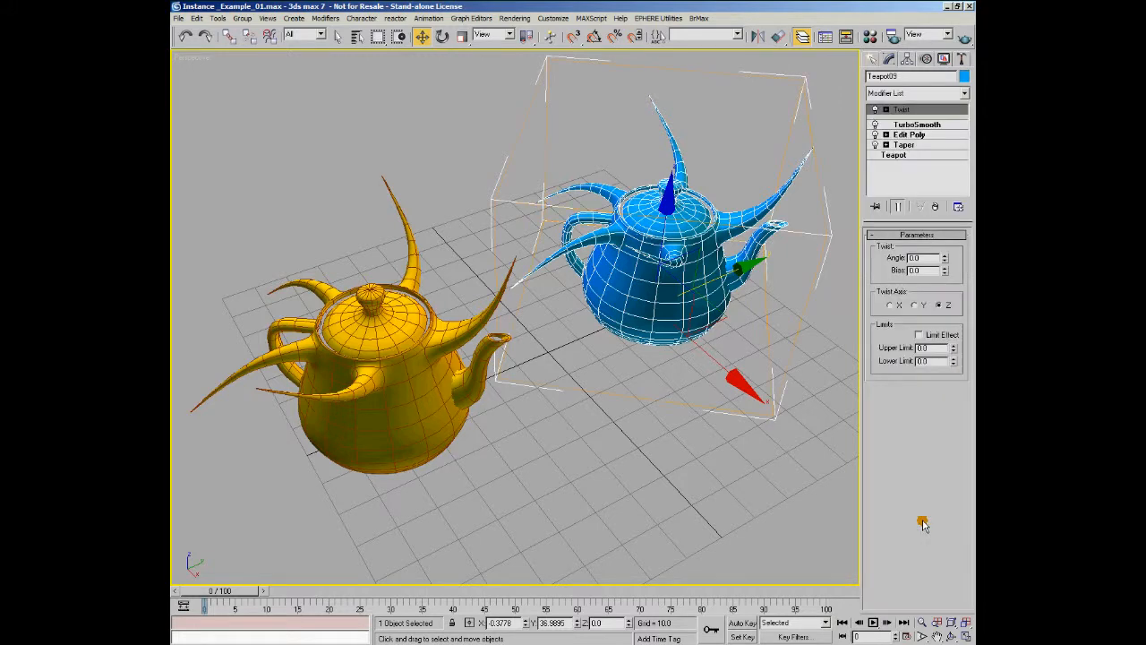
pyautogui.moveTo(944, 257); pyautogui.dragTo(937, 382)
# - Compare the two teapots' stacks, then set the yellow teapot's base radius to 27.1808 and Taper amount to -0.31
pyautogui.click(378, 300)
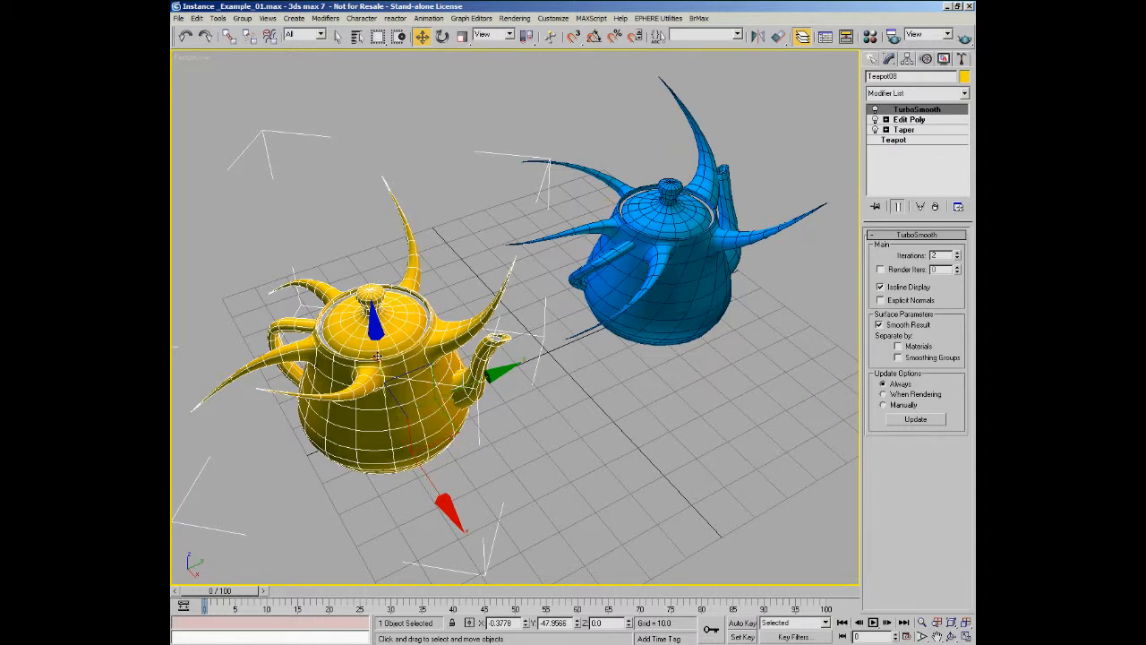
pyautogui.click(719, 211)
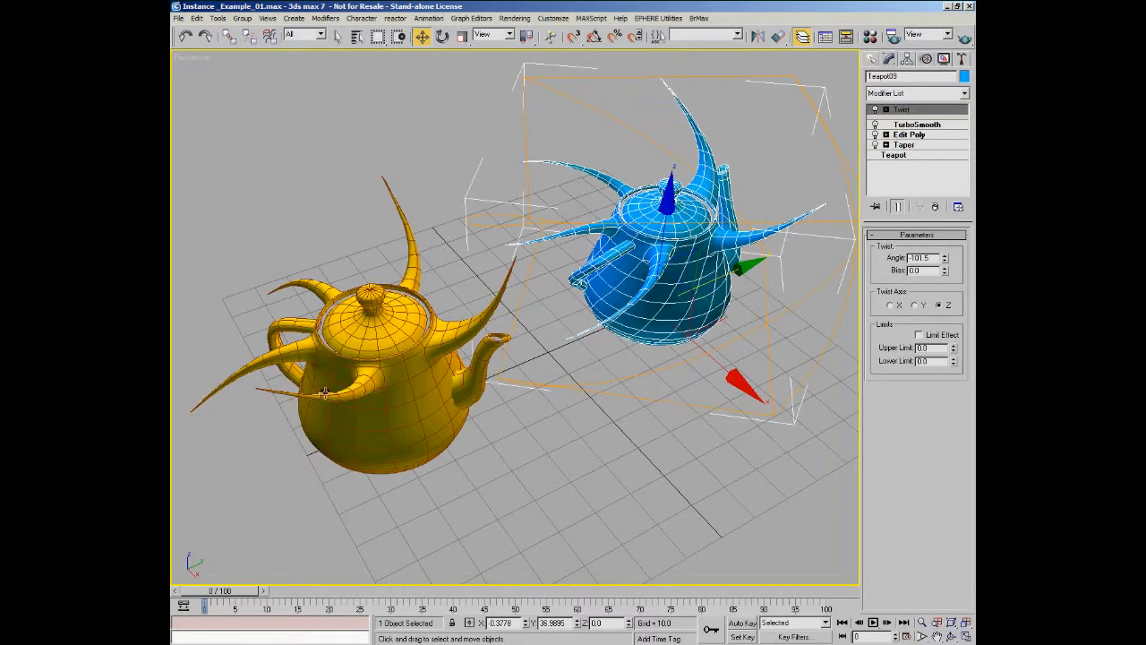
pyautogui.click(324, 392)
pyautogui.click(903, 140)
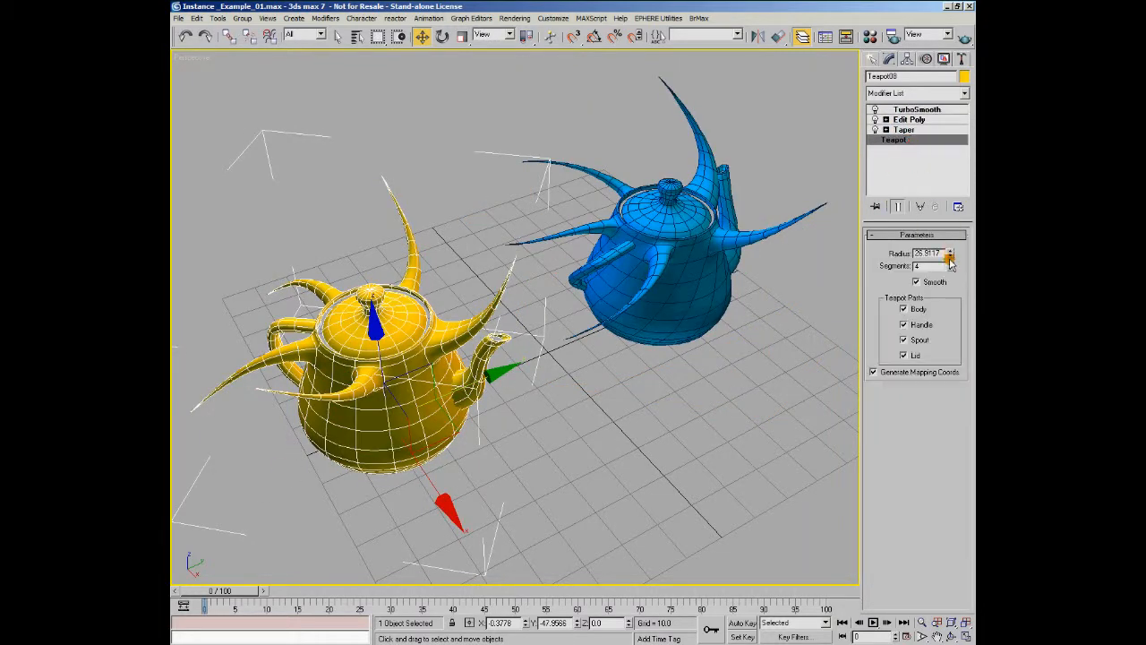
pyautogui.moveTo(950, 256); pyautogui.dragTo(954, 249)
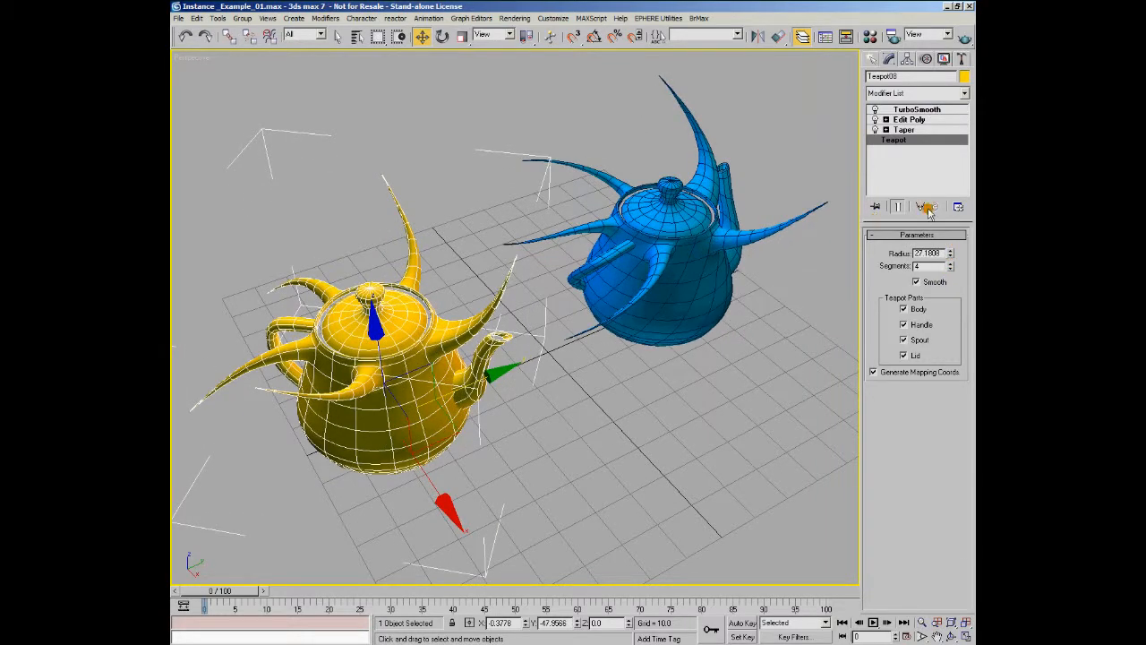
pyautogui.click(924, 131)
pyautogui.moveTo(949, 257); pyautogui.dragTo(952, 257)
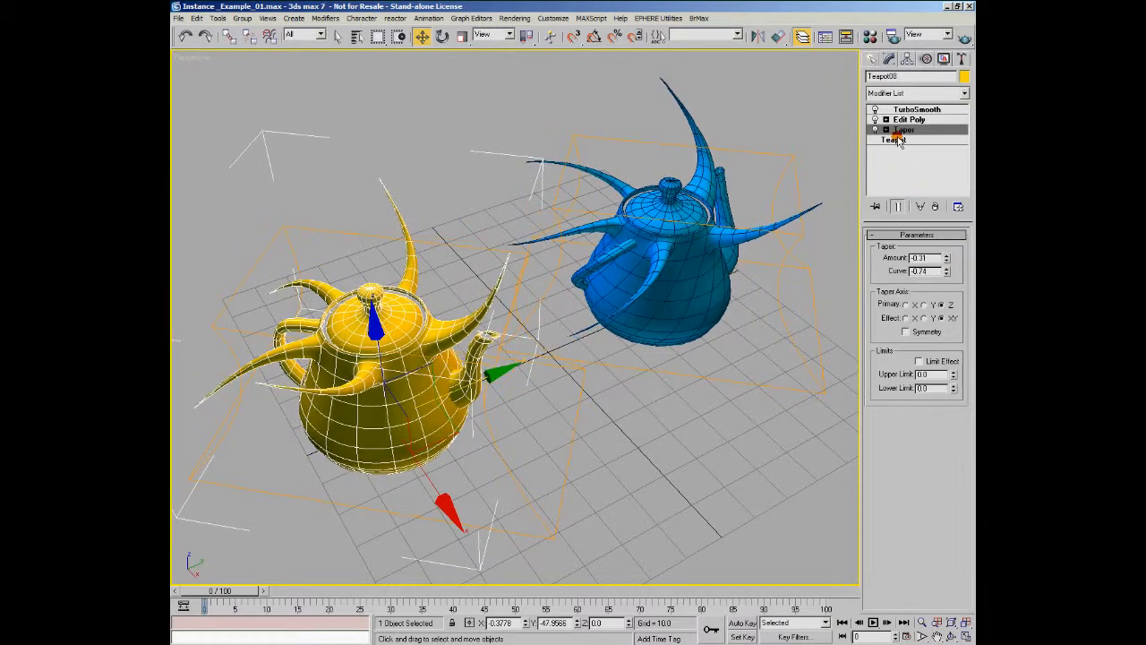
# - Examine each level of the yellow teapot's modifier stack and compare it with the blue teapot's stack
pyautogui.click(904, 110)
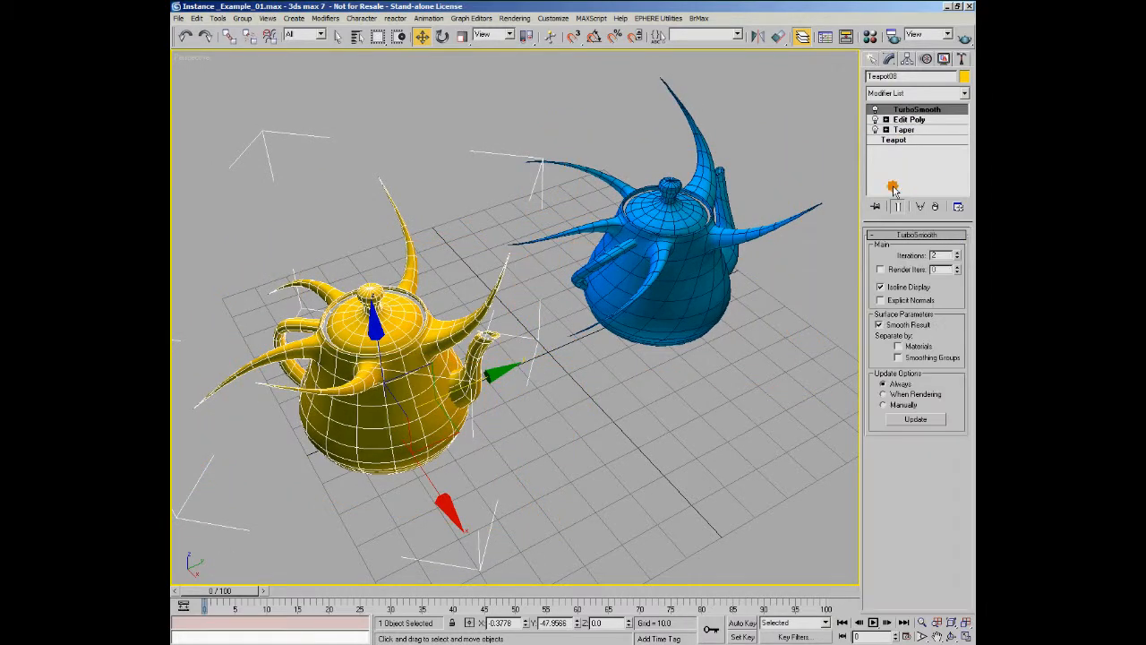
pyautogui.click(907, 120)
pyautogui.click(905, 130)
pyautogui.click(898, 141)
pyautogui.click(907, 111)
pyautogui.click(908, 120)
pyautogui.click(903, 129)
pyautogui.click(897, 140)
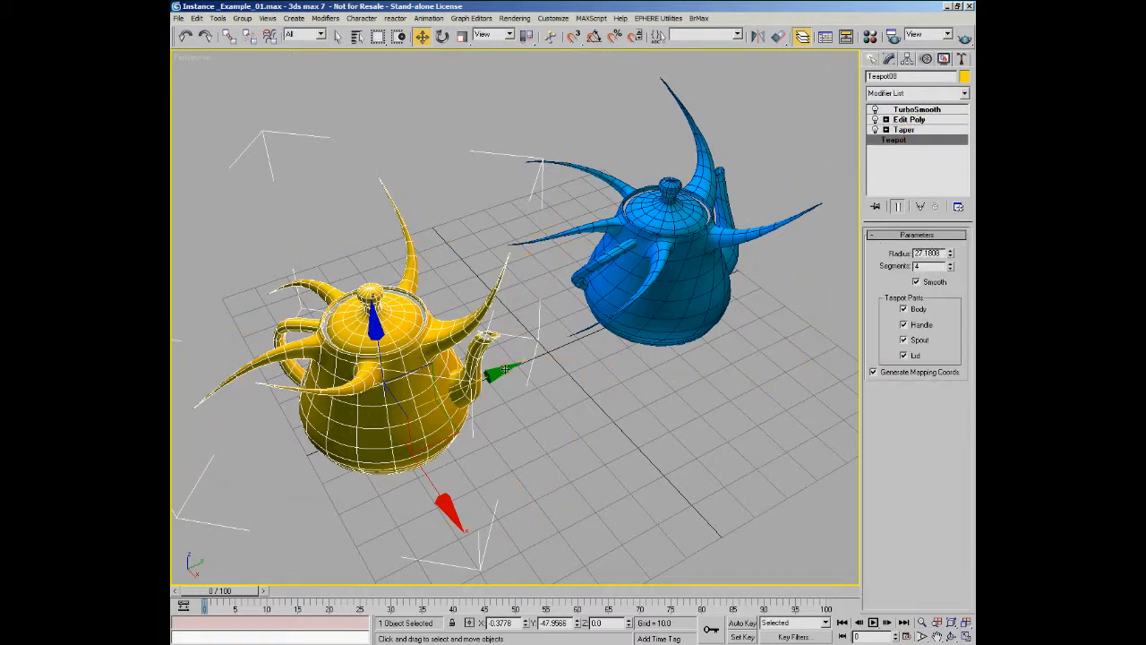
pyautogui.click(625, 302)
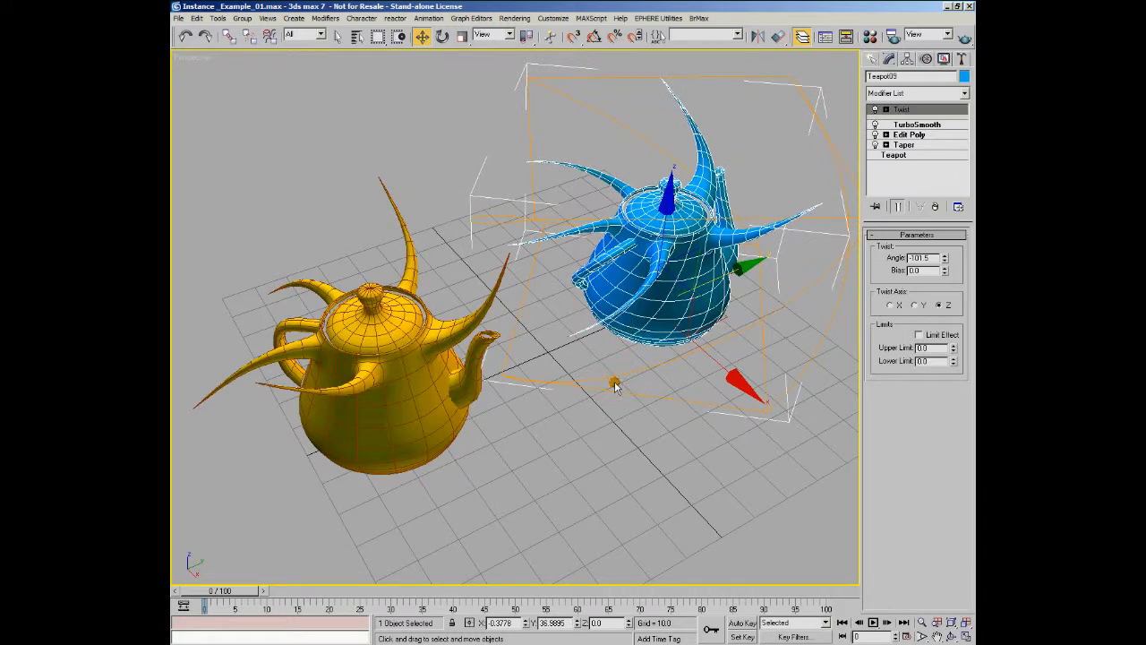
# - Add a Noise modifier to the yellow teapot with X, Y and Z strength 8 and scale 17
pyautogui.click(438, 342)
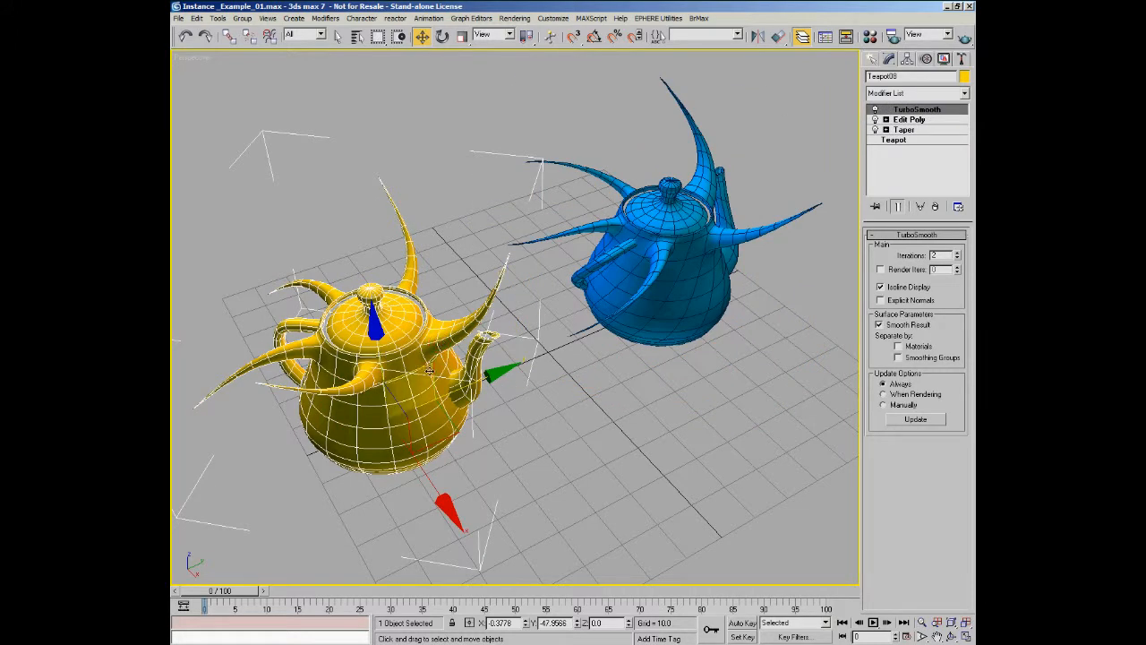
pyautogui.click(965, 93)
pyautogui.moveTo(966, 125); pyautogui.dragTo(966, 220)
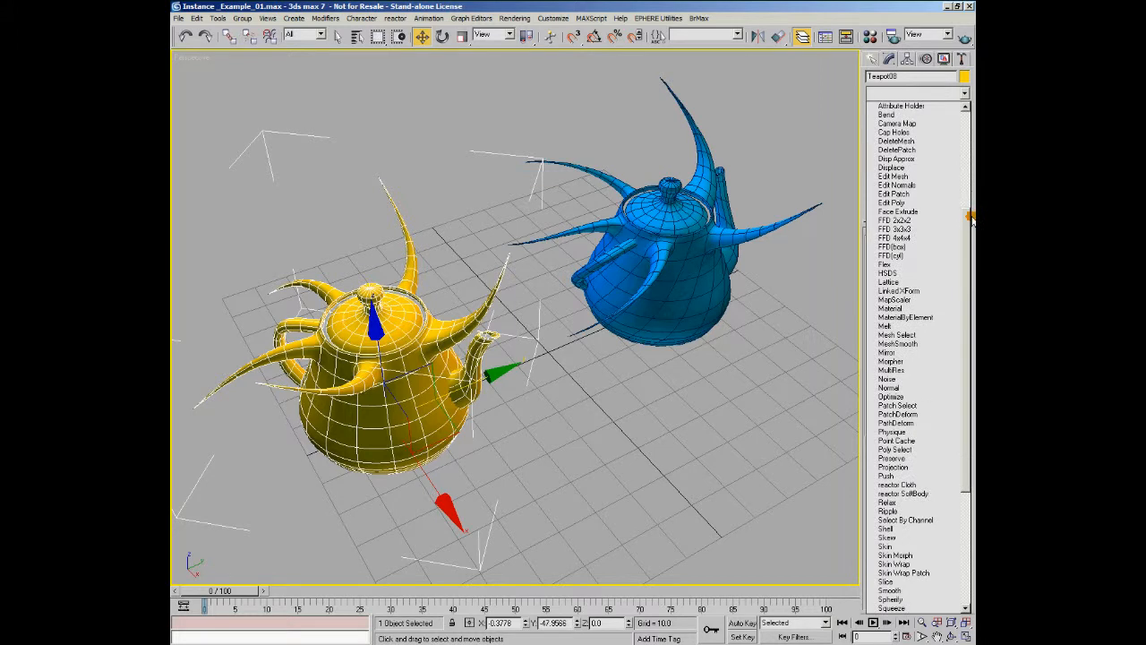
pyautogui.click(890, 379)
pyautogui.doubleClick(921, 349)
pyautogui.write('8')
pyautogui.press('Tab')
pyautogui.write('8')
pyautogui.press('Tab')
pyautogui.write('8')
pyautogui.press('Return')
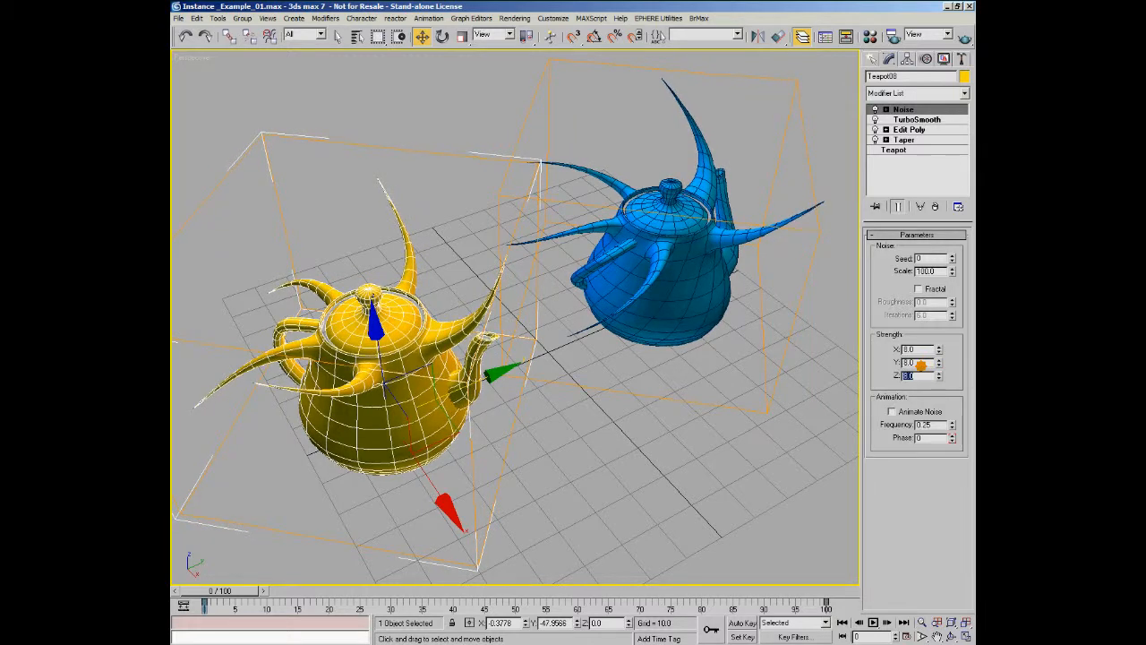
pyautogui.moveTo(952, 271); pyautogui.dragTo(960, 323)
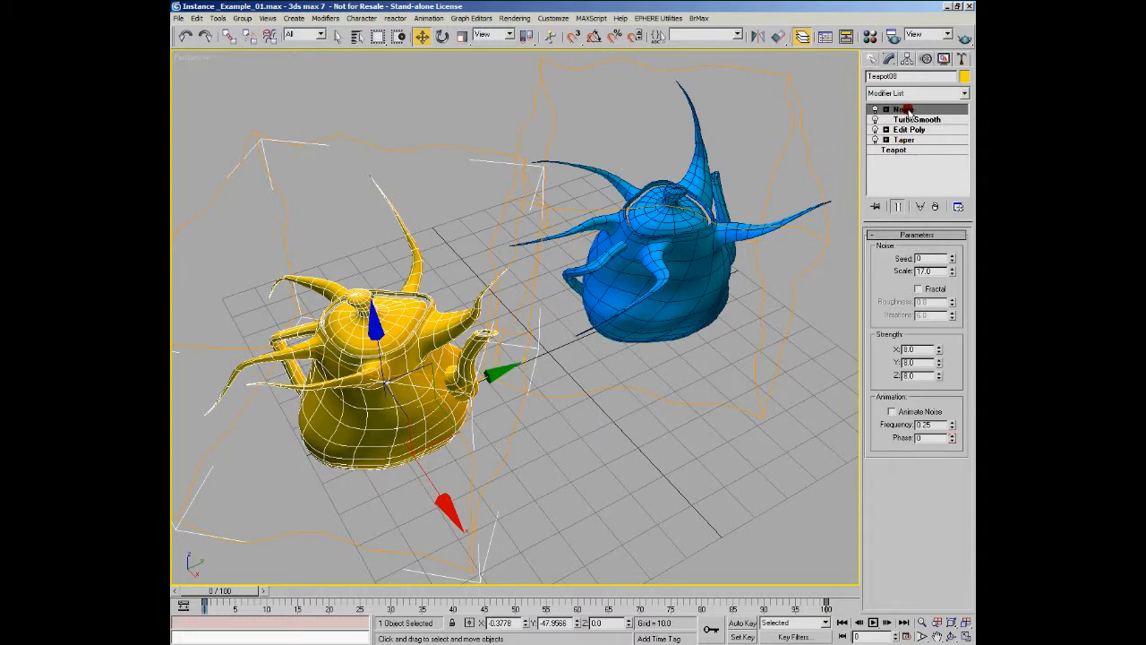
# - Move the Noise modifier below TurboSmooth in the yellow teapot's stack and compare the stacks of both teapots
pyautogui.moveTo(907, 108); pyautogui.dragTo(908, 131)
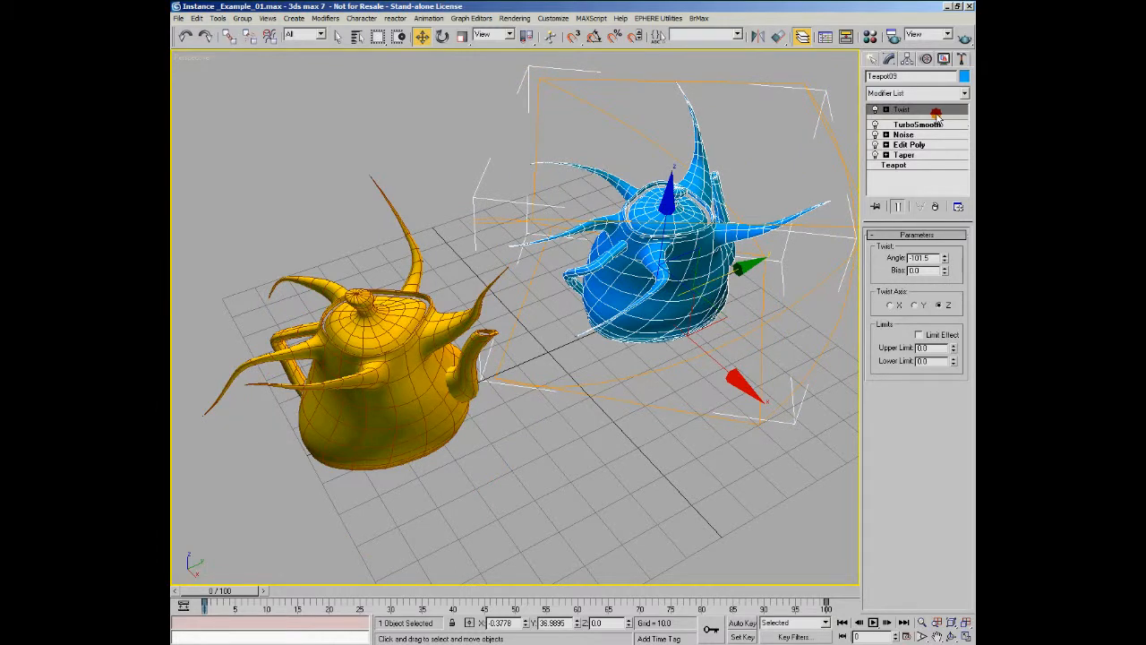
pyautogui.click(438, 316)
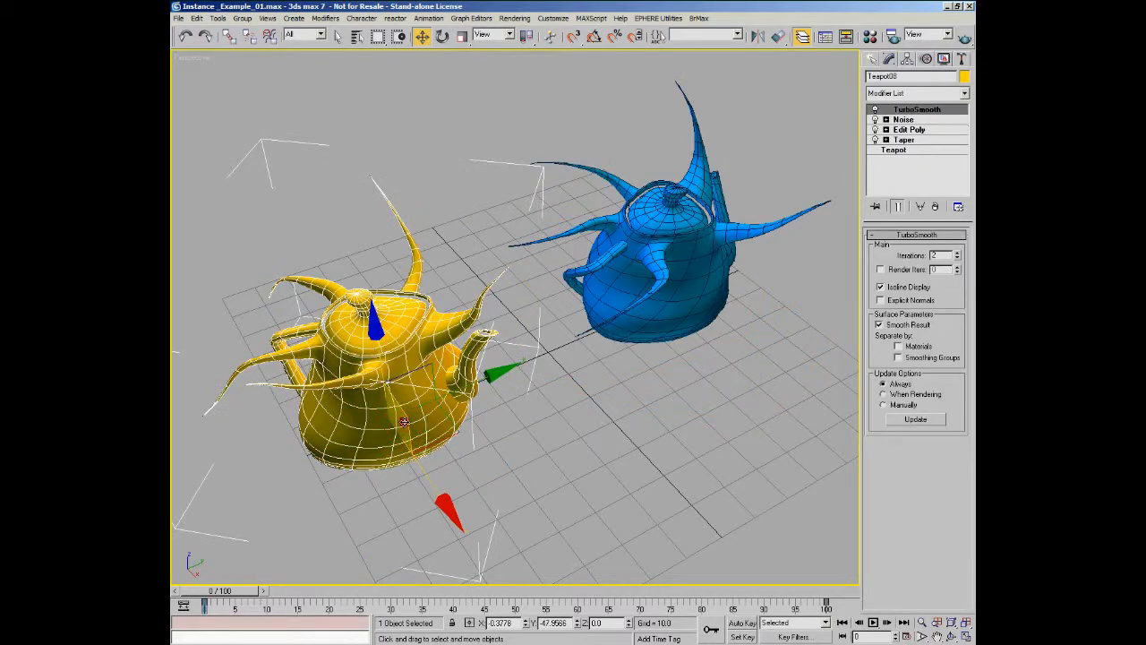
pyautogui.click(644, 247)
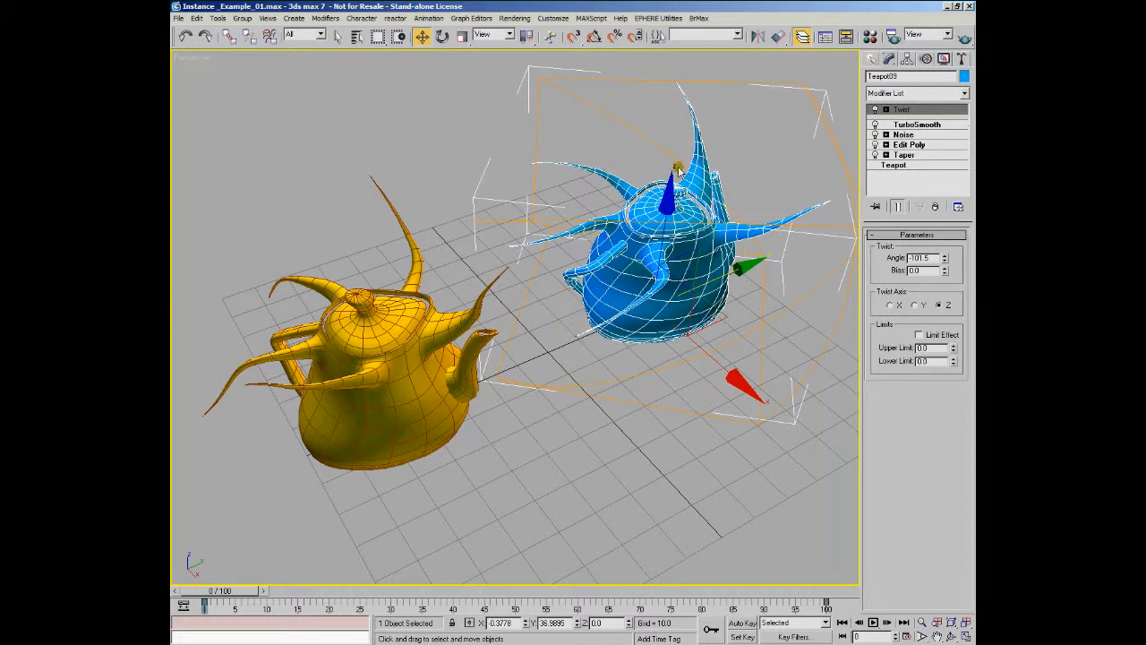
pyautogui.click(423, 338)
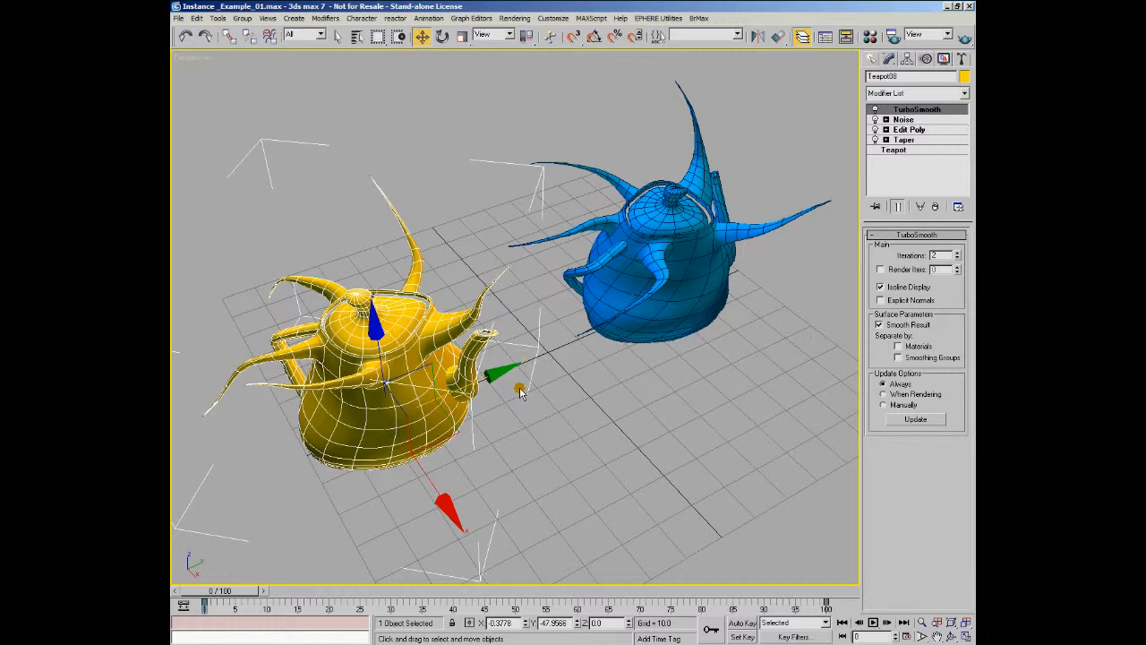
pyautogui.click(653, 226)
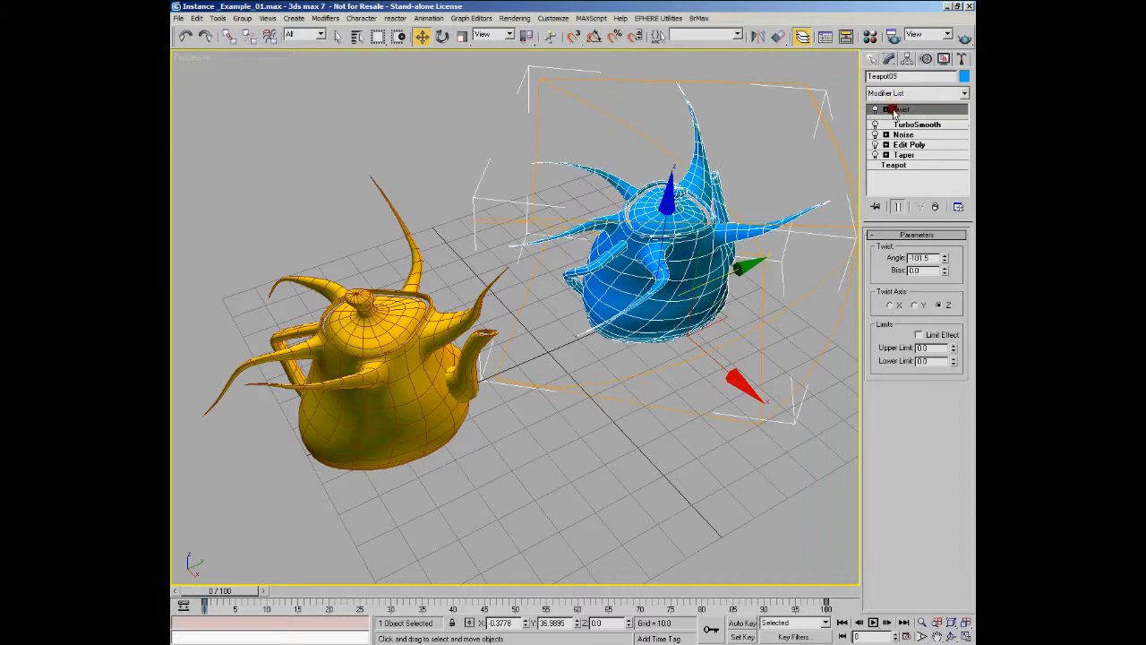
# - Delete the Noise modifier from the yellow teapot's stack and select the blue teapot
pyautogui.click(407, 331)
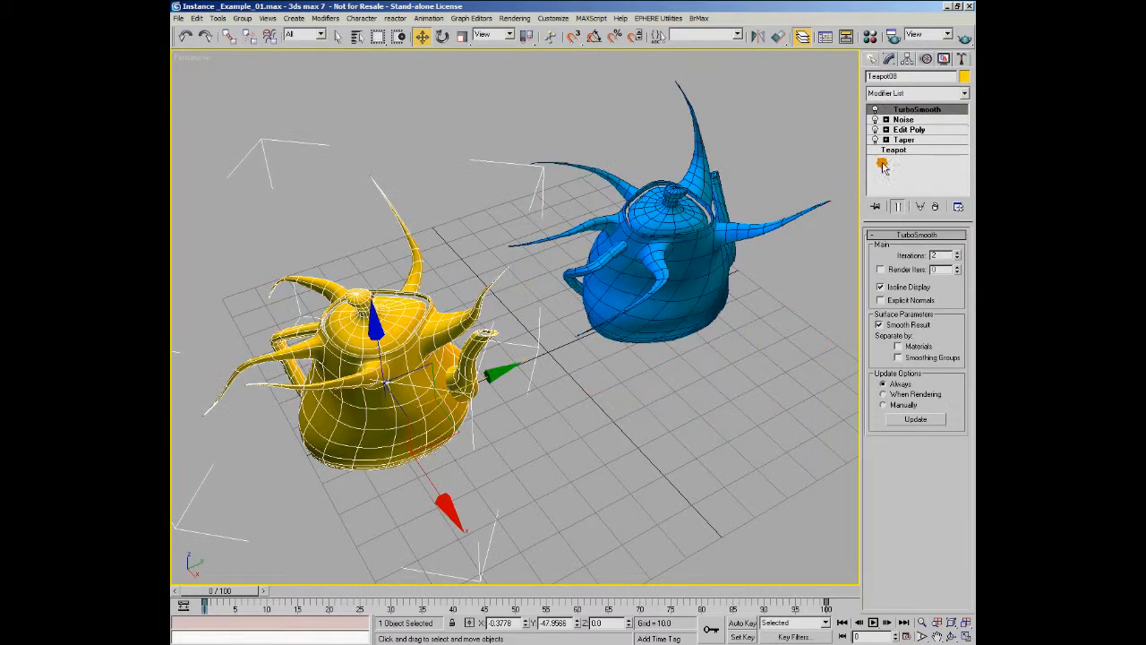
pyautogui.click(906, 119)
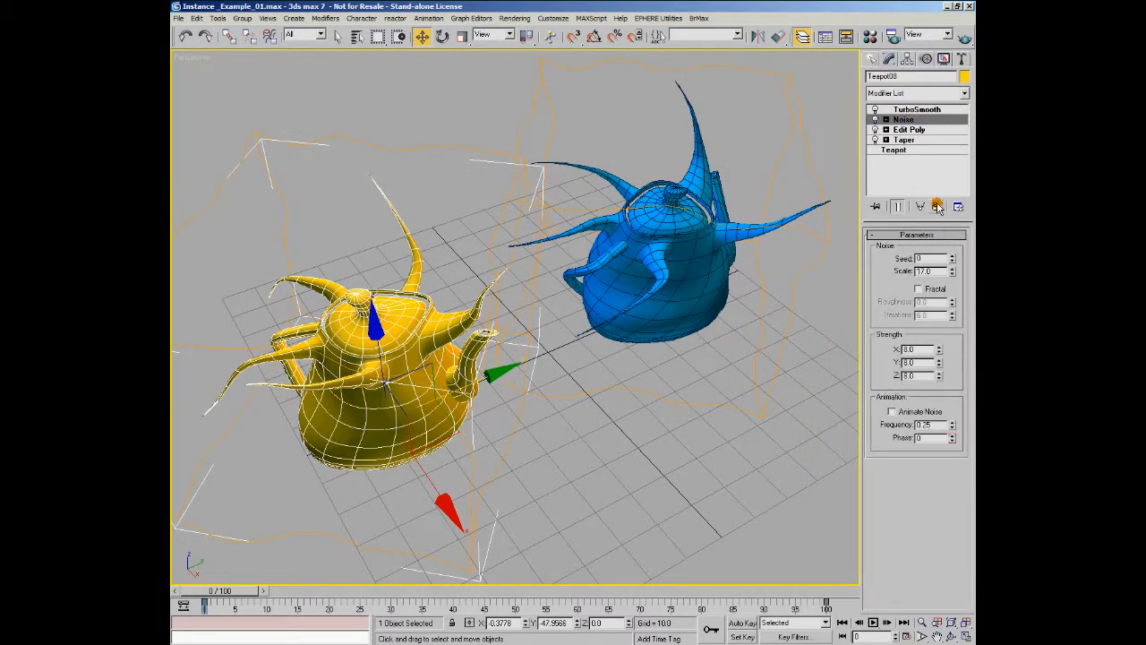
pyautogui.click(935, 206)
pyautogui.click(687, 128)
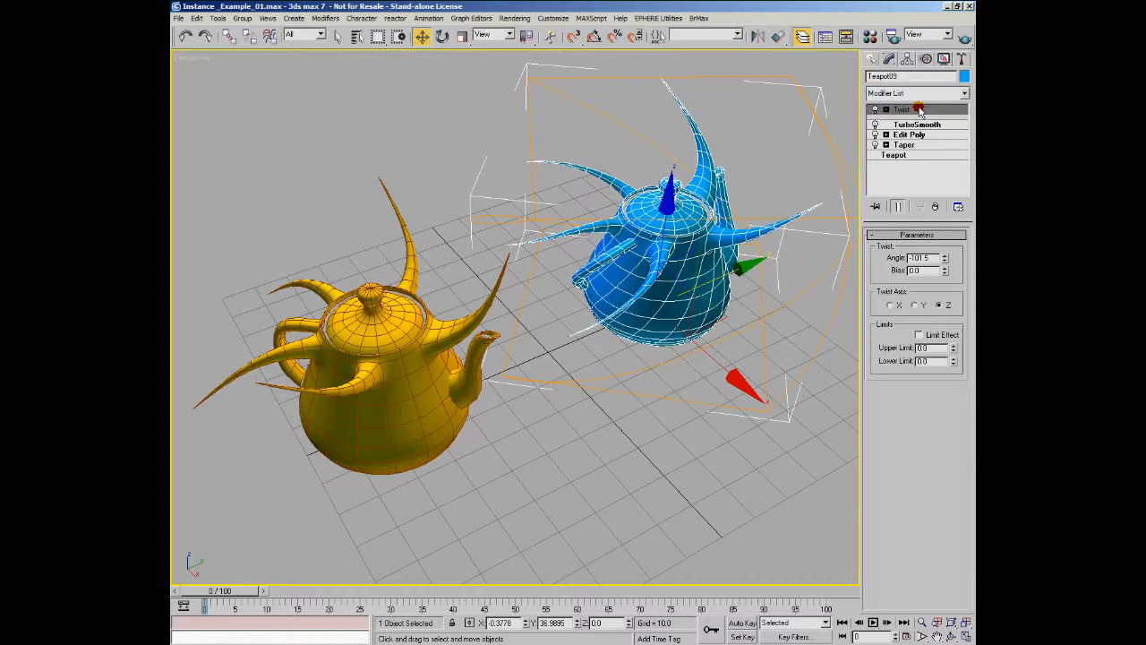
# - Clone the yellow teapot into two more references, placing one behind it and one in front of the blue teapot
pyautogui.click(402, 334)
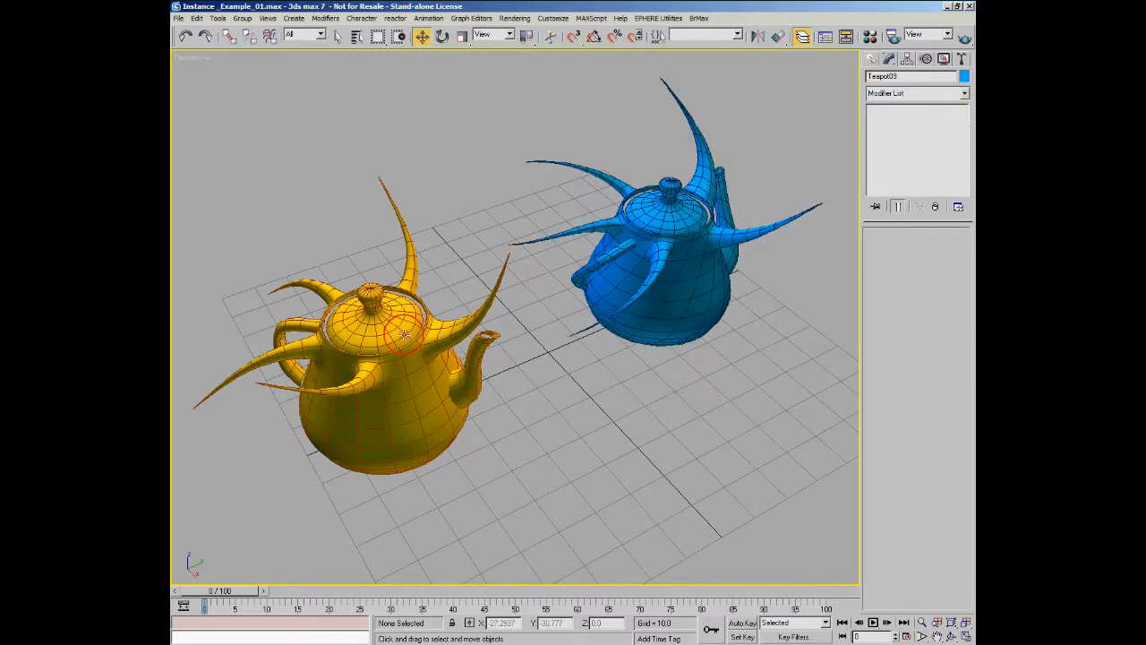
pyautogui.keyDown('shift'); pyautogui.moveTo(421, 419); pyautogui.dragTo(441, 246); pyautogui.keyUp('shift')
pyautogui.click(530, 378)
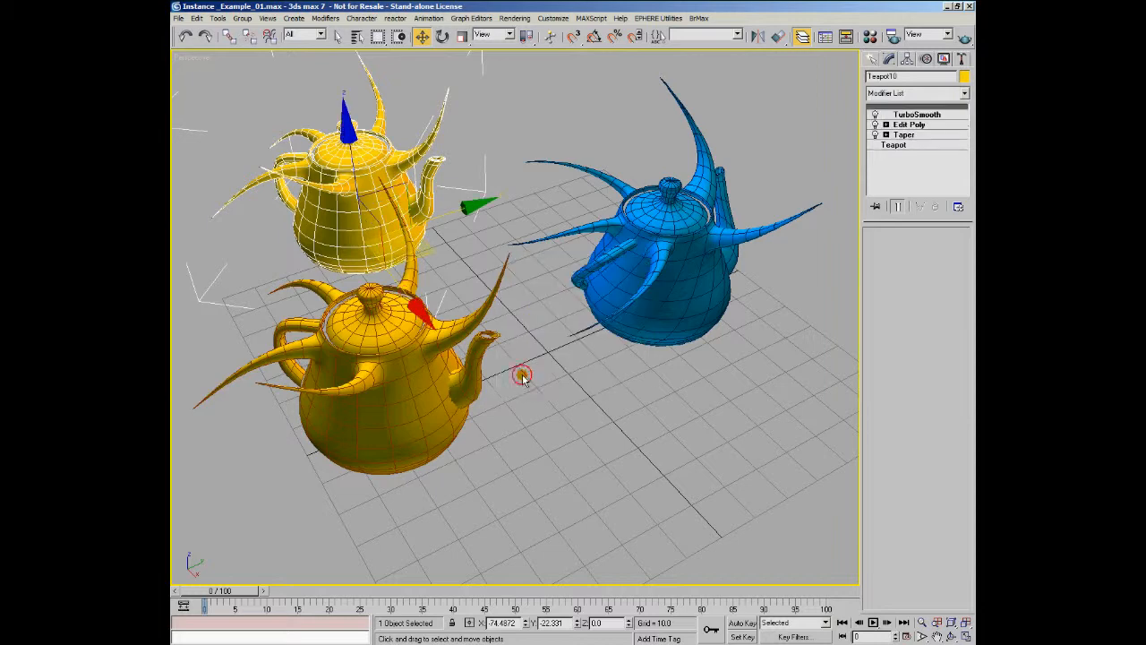
pyautogui.moveTo(427, 254)
pyautogui.keyDown('shift'); pyautogui.mouseDown()
pyautogui.moveTo(685, 447)
pyautogui.moveTo(652, 463)
pyautogui.mouseUp(); pyautogui.keyUp('shift')
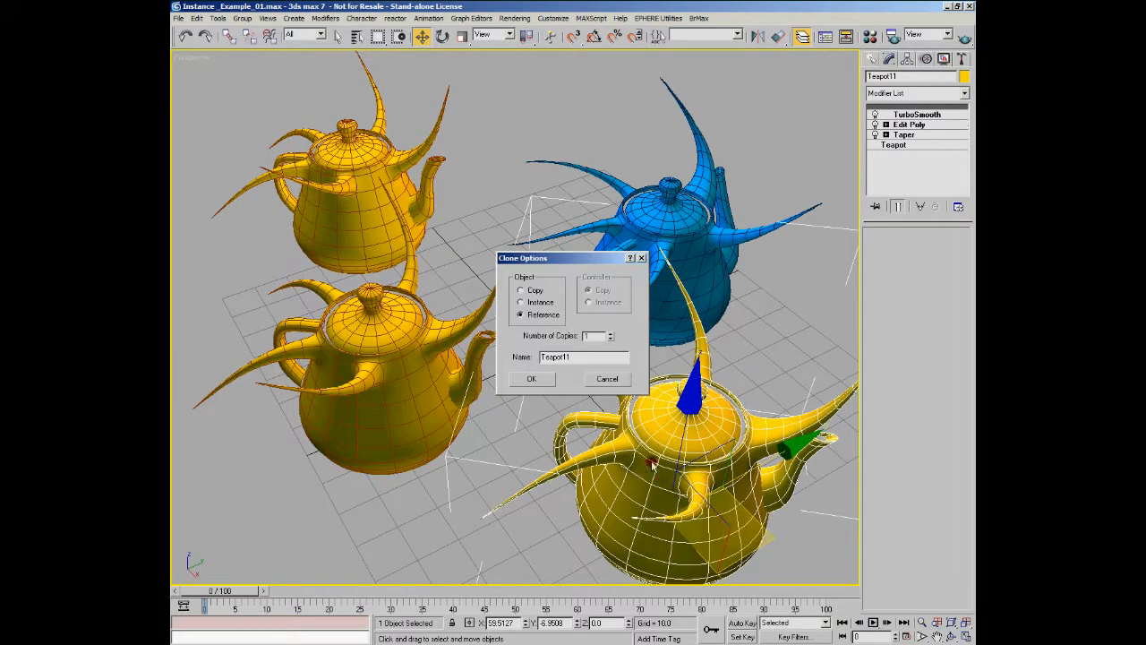
pyautogui.click(531, 378)
# - Add an FFD 2x2x2 modifier on top of the stack of the yellow reference in front of the blue teapot
pyautogui.moveTo(573, 343)
pyautogui.keyDown('alt'); pyautogui.mouseDown(button='middle')
pyautogui.moveTo(602, 350)
pyautogui.moveTo(590, 329)
pyautogui.mouseUp(button='middle'); pyautogui.keyUp('alt')
pyautogui.click(770, 282)
pyautogui.click(761, 352)
pyautogui.click(966, 93)
pyautogui.moveTo(967, 128); pyautogui.dragTo(969, 216)
pyautogui.click(896, 229)
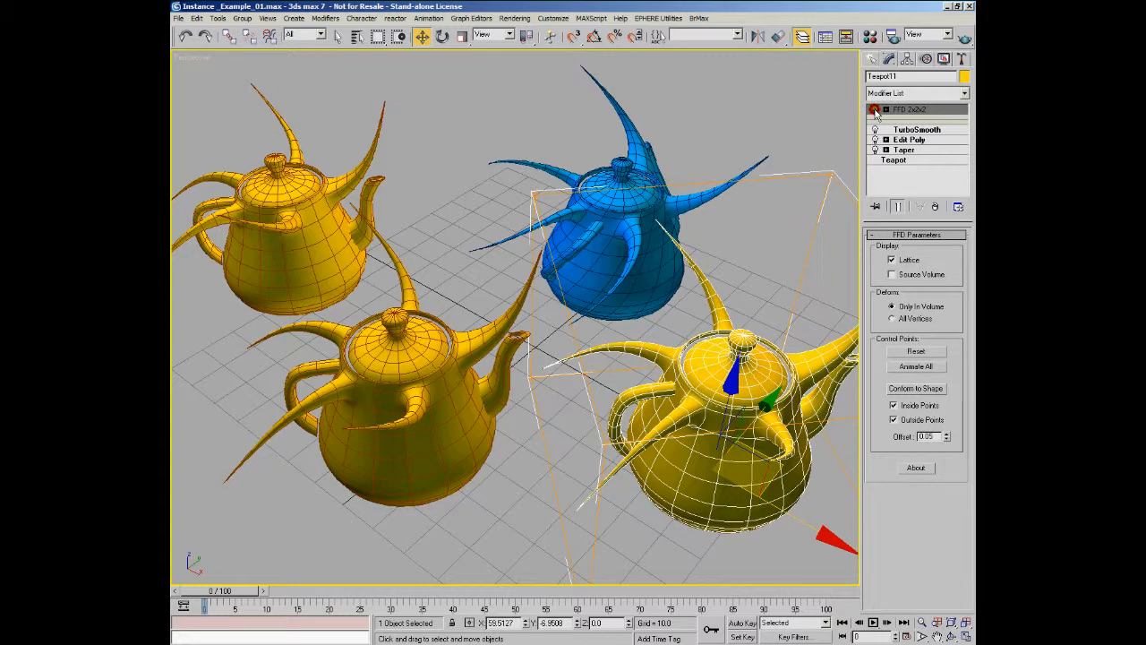
# - Shear the front yellow reference by moving its FFD 2x2x2 lattice's upper control points about 49 units along X
pyautogui.click(885, 110)
pyautogui.click(913, 120)
pyautogui.keyDown('alt'); pyautogui.moveTo(675, 325); pyautogui.dragTo(705, 287, button='middle'); pyautogui.keyUp('alt')
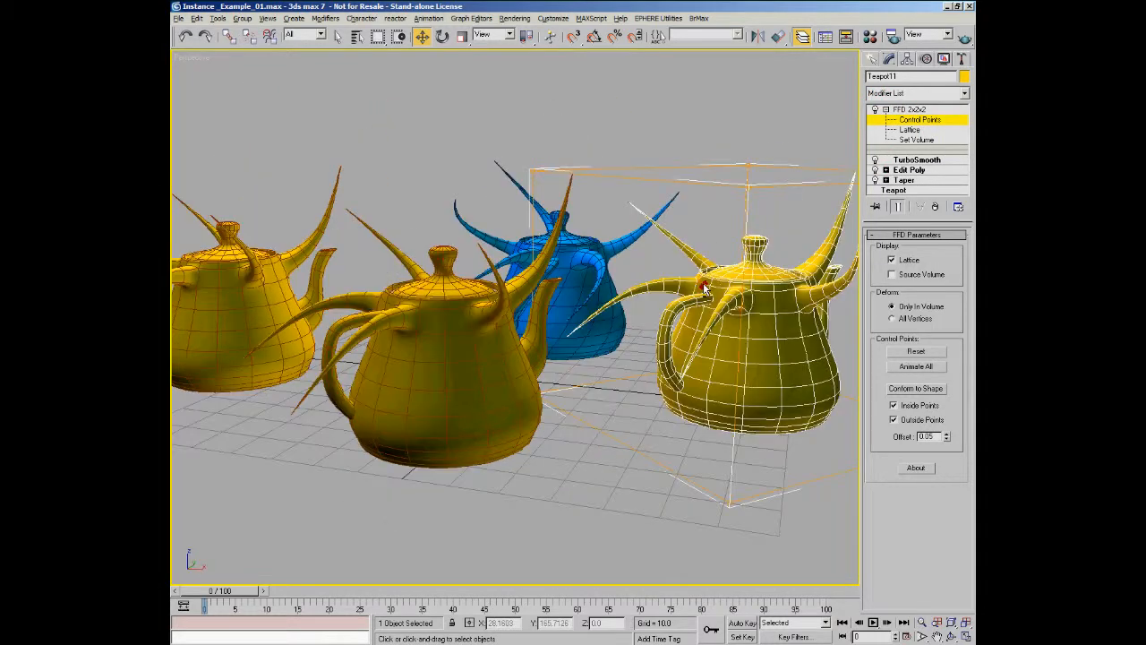
pyautogui.scroll(-3, 672, 276)
pyautogui.moveTo(636, 268); pyautogui.dragTo(528, 269, button='middle')
pyautogui.moveTo(384, 166); pyautogui.dragTo(749, 256)
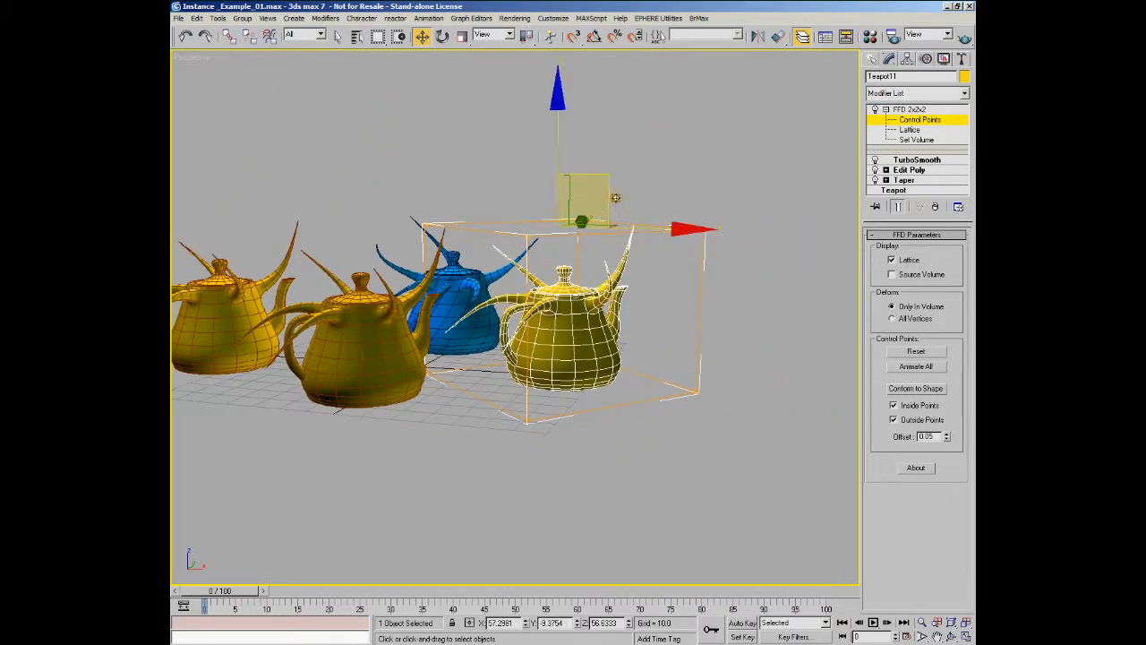
pyautogui.moveTo(602, 177); pyautogui.dragTo(744, 179)
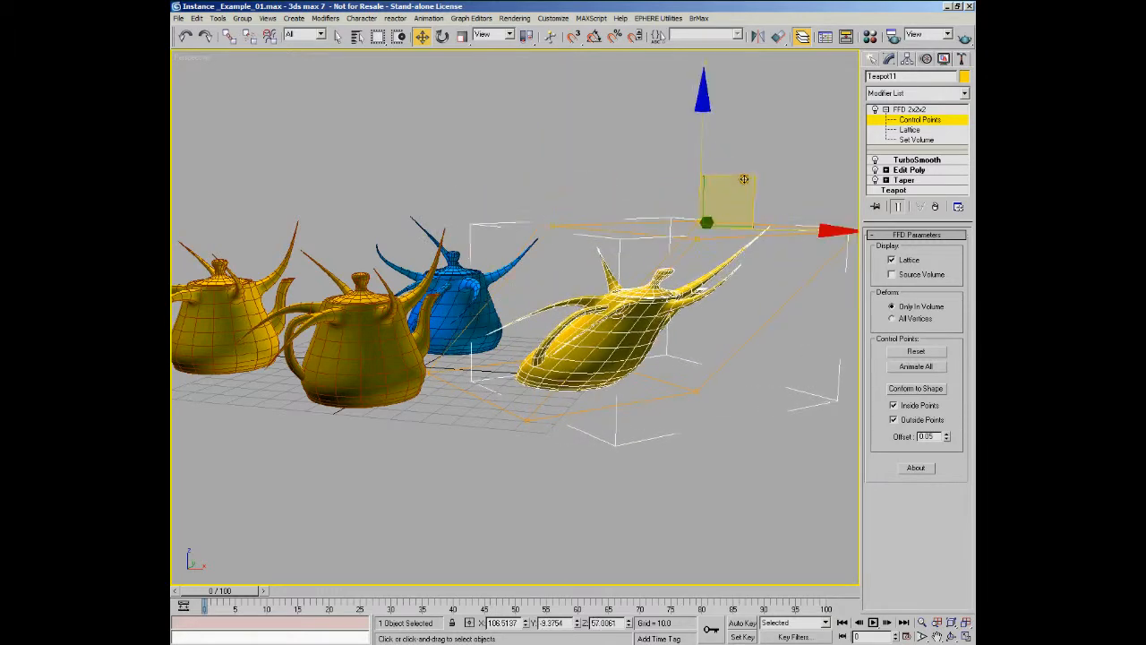
pyautogui.click(910, 120)
pyautogui.click(887, 110)
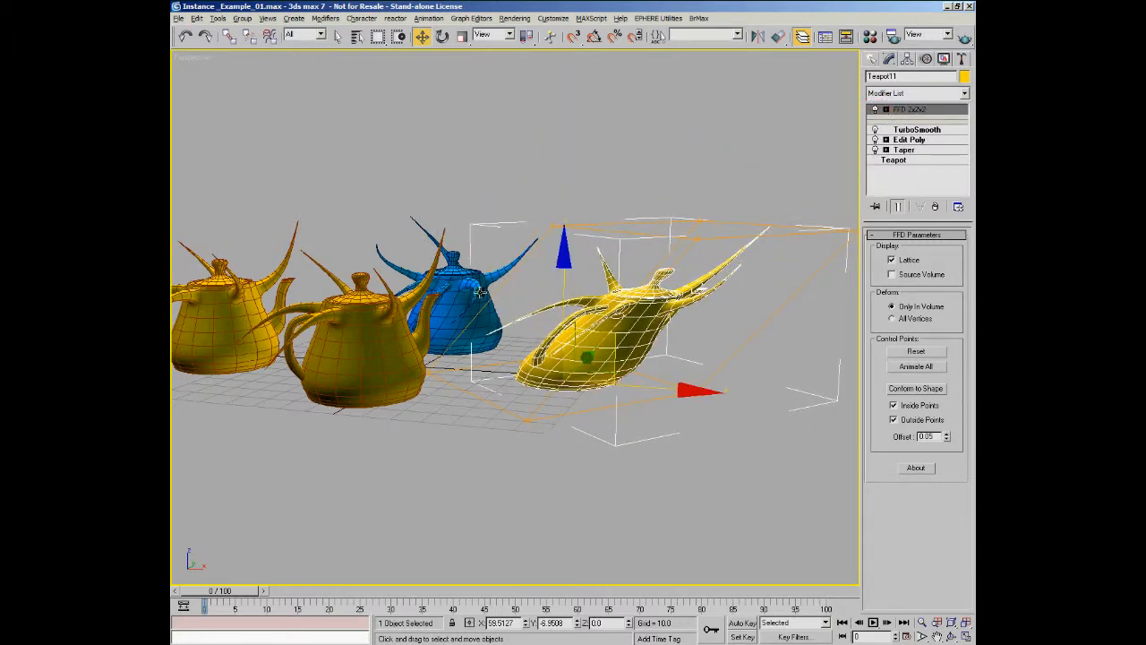
# - Add an Edit Mesh modifier on top of the stack of the rear yellow teapot
pyautogui.keyDown('alt'); pyautogui.moveTo(480, 293); pyautogui.dragTo(423, 348, button='middle'); pyautogui.keyUp('alt')
pyautogui.click(357, 234)
pyautogui.keyDown('alt'); pyautogui.moveTo(372, 238); pyautogui.dragTo(540, 320, button='middle'); pyautogui.keyUp('alt')
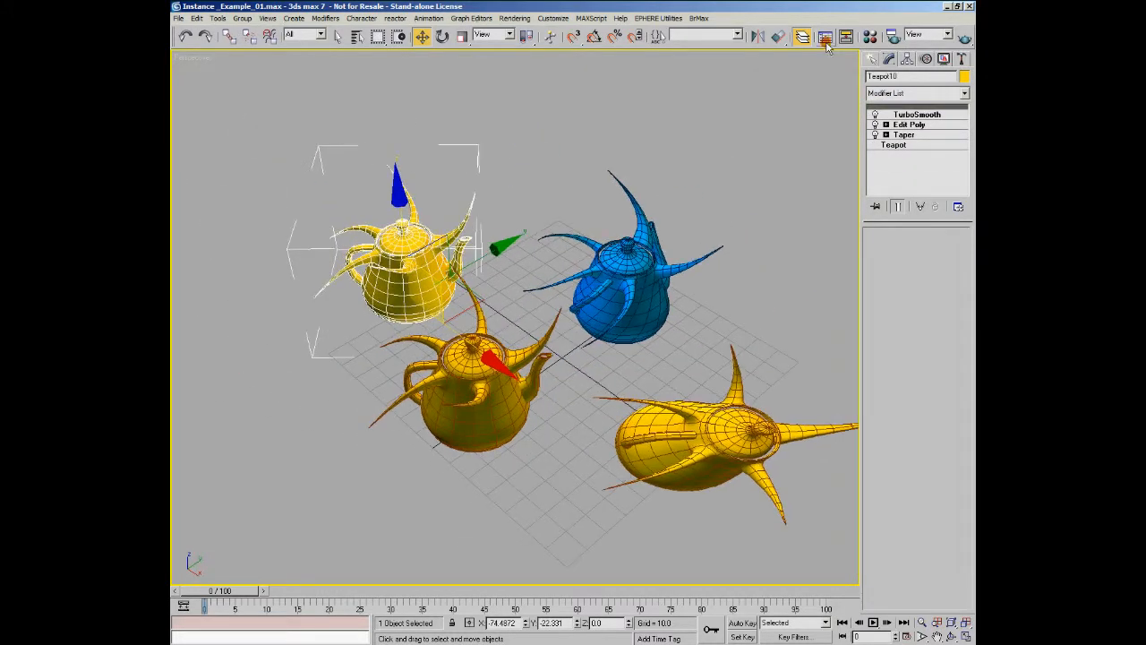
pyautogui.click(967, 93)
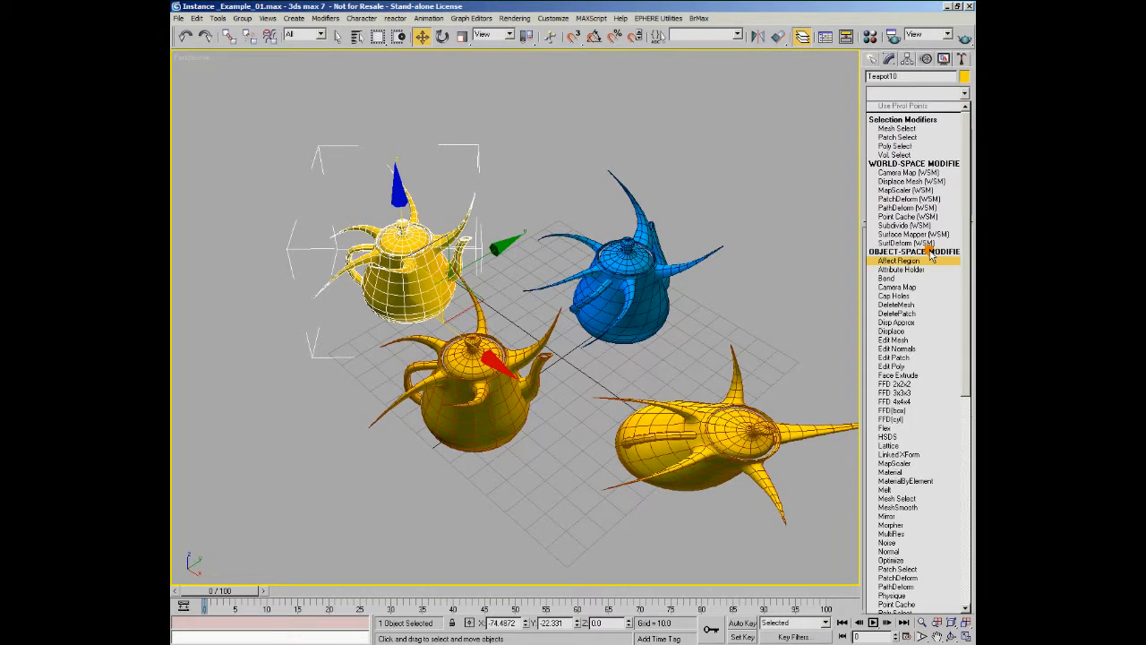
pyautogui.click(908, 340)
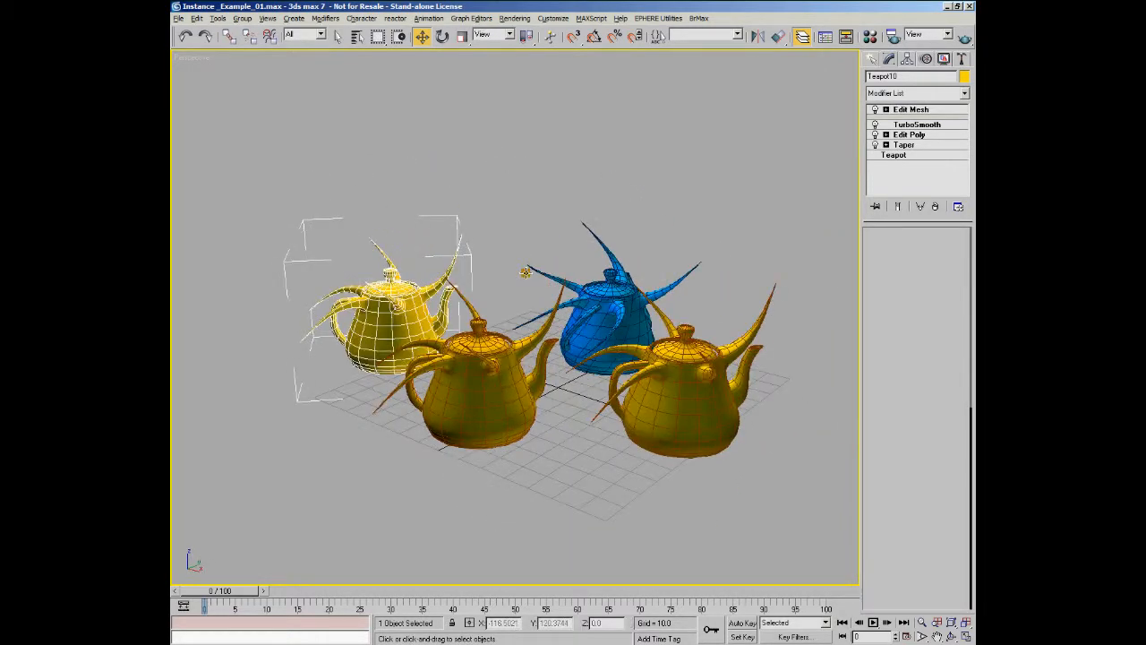
# - Delete the lid and upper spike polygons of the rear yellow teapot in its Edit Mesh modifier
pyautogui.keyDown('alt'); pyautogui.moveTo(525, 272); pyautogui.dragTo(557, 256, button='middle'); pyautogui.keyUp('alt')
pyautogui.moveTo(242, 320); pyautogui.dragTo(389, 347, button='middle')
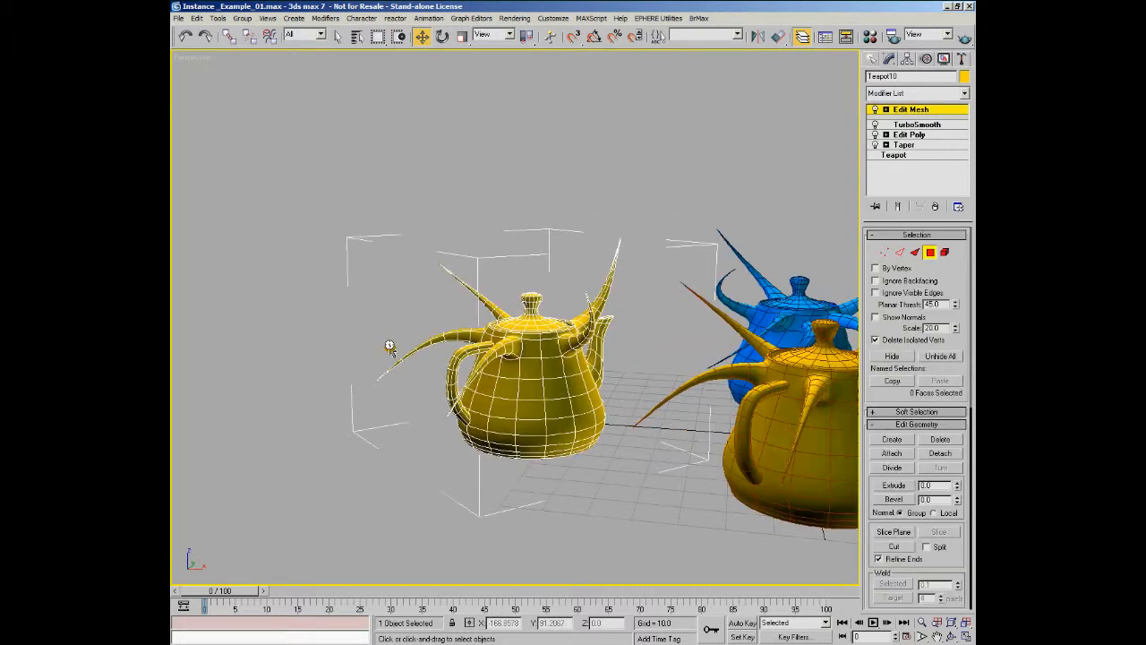
pyautogui.scroll(3, 479, 318)
pyautogui.moveTo(310, 146); pyautogui.dragTo(702, 294)
pyautogui.press('Delete')
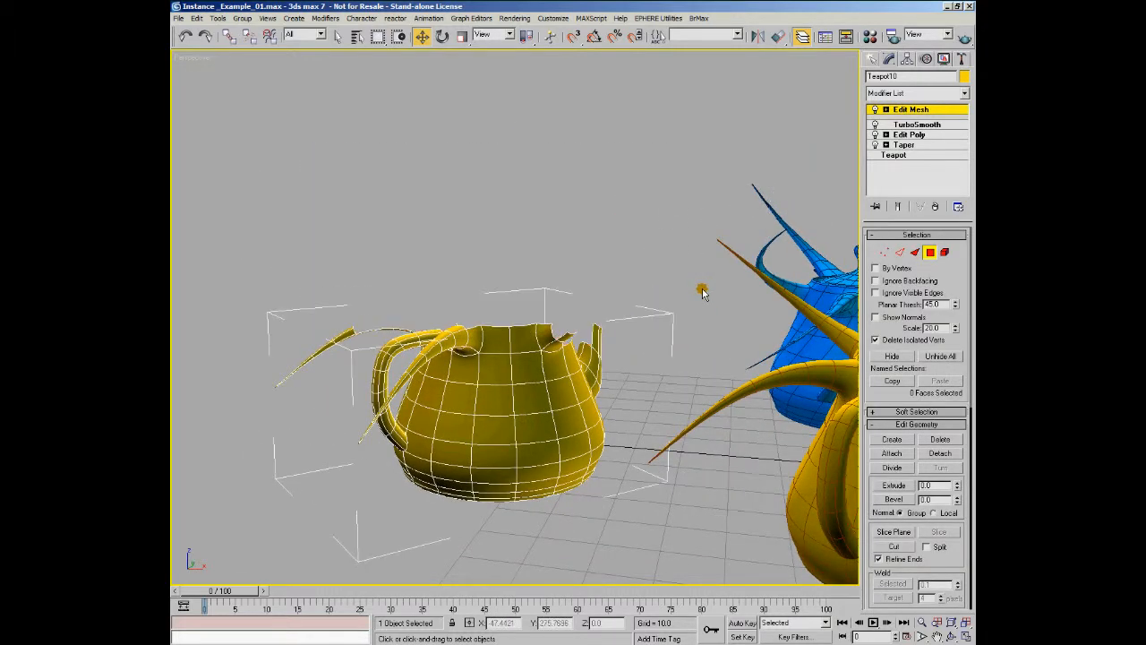
pyautogui.click(719, 253)
pyautogui.hotkey('ctrl', 'b')
# - Compare the modifier stacks of the original yellow teapot, the cut teapot, the blue teapot and the FFD-deformed teapot
pyautogui.keyDown('alt'); pyautogui.moveTo(719, 253); pyautogui.dragTo(555, 302, button='middle'); pyautogui.keyUp('alt')
pyautogui.click(439, 409)
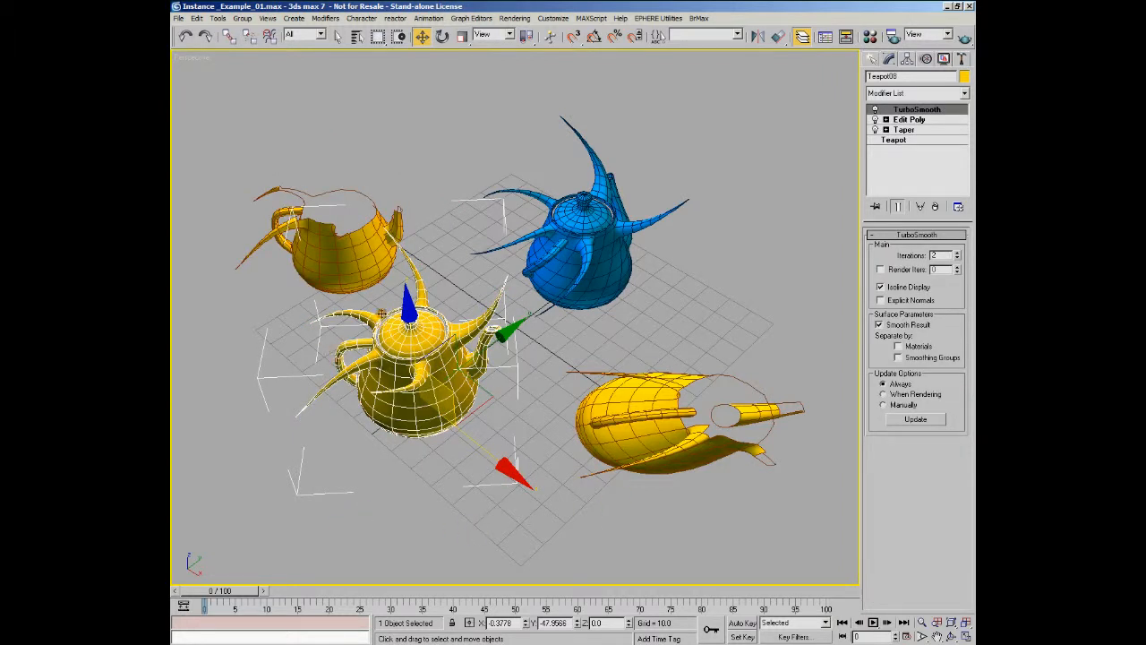
pyautogui.click(374, 240)
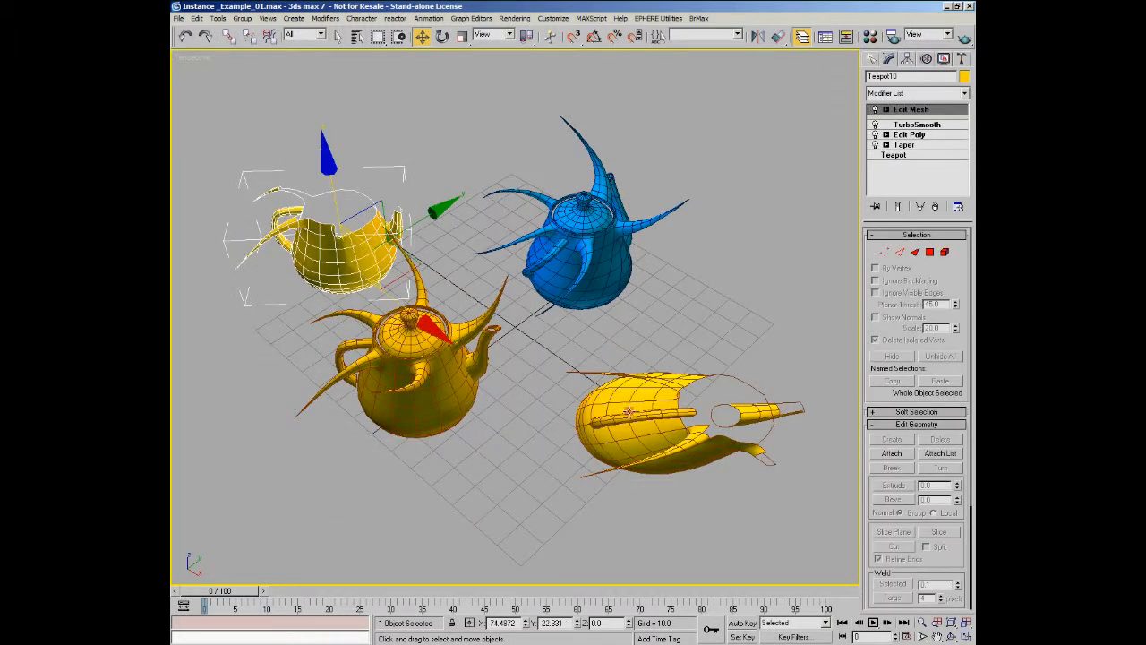
pyautogui.click(627, 408)
pyautogui.click(659, 248)
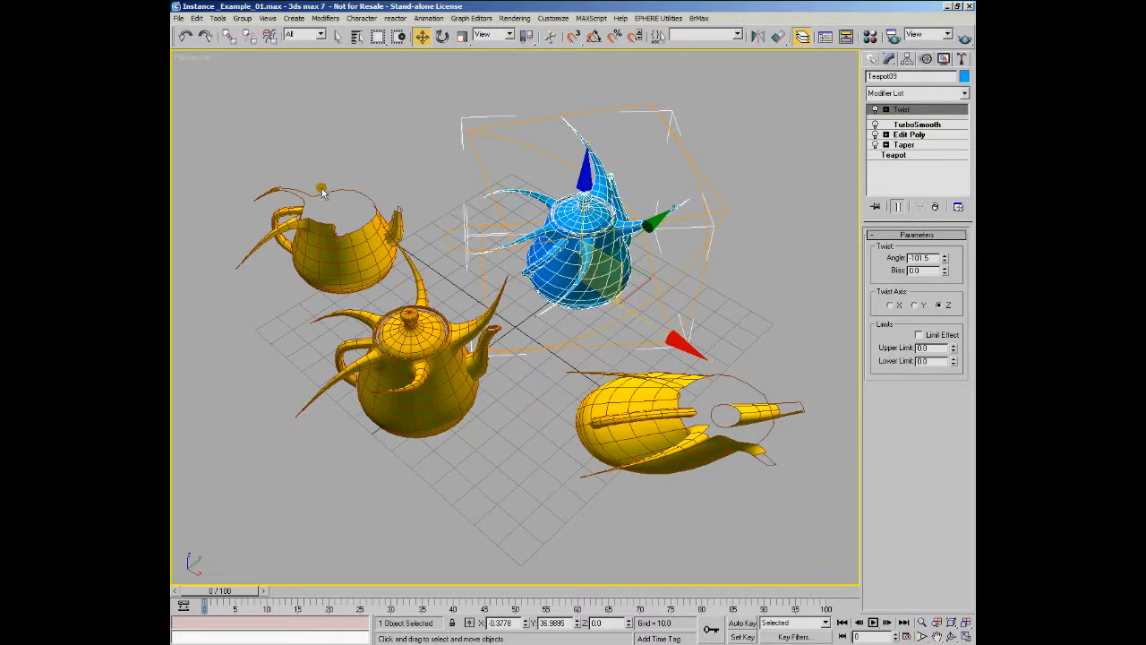
pyautogui.click(662, 398)
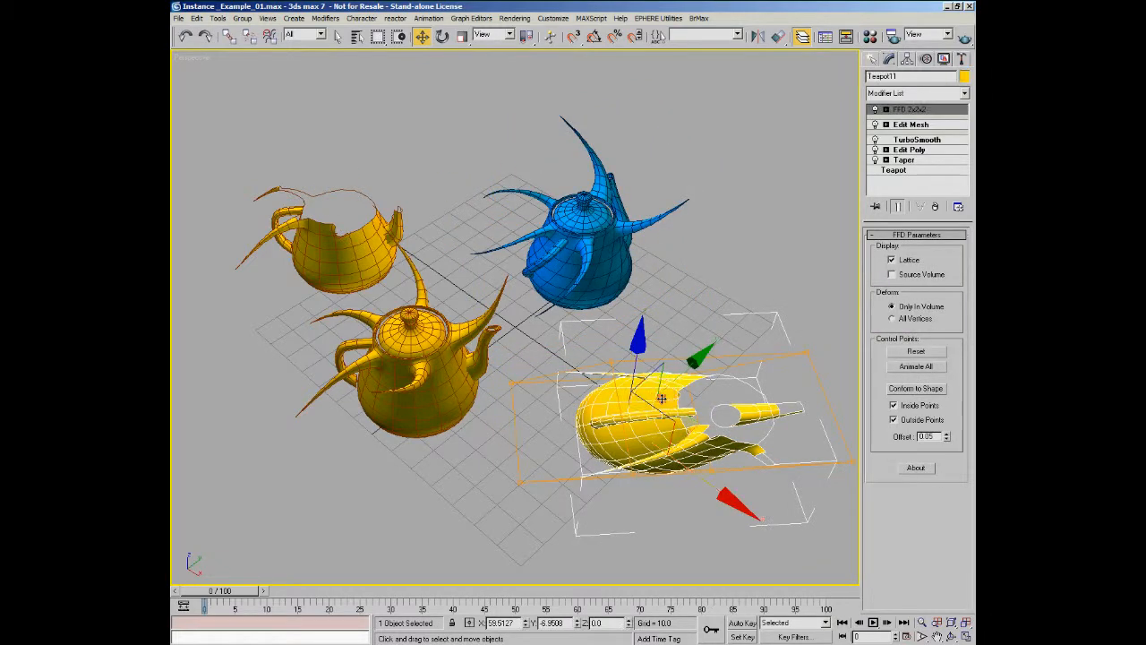
pyautogui.keyDown('alt'); pyautogui.moveTo(661, 397); pyautogui.dragTo(600, 372, button='middle'); pyautogui.keyUp('alt')
pyautogui.click(341, 231)
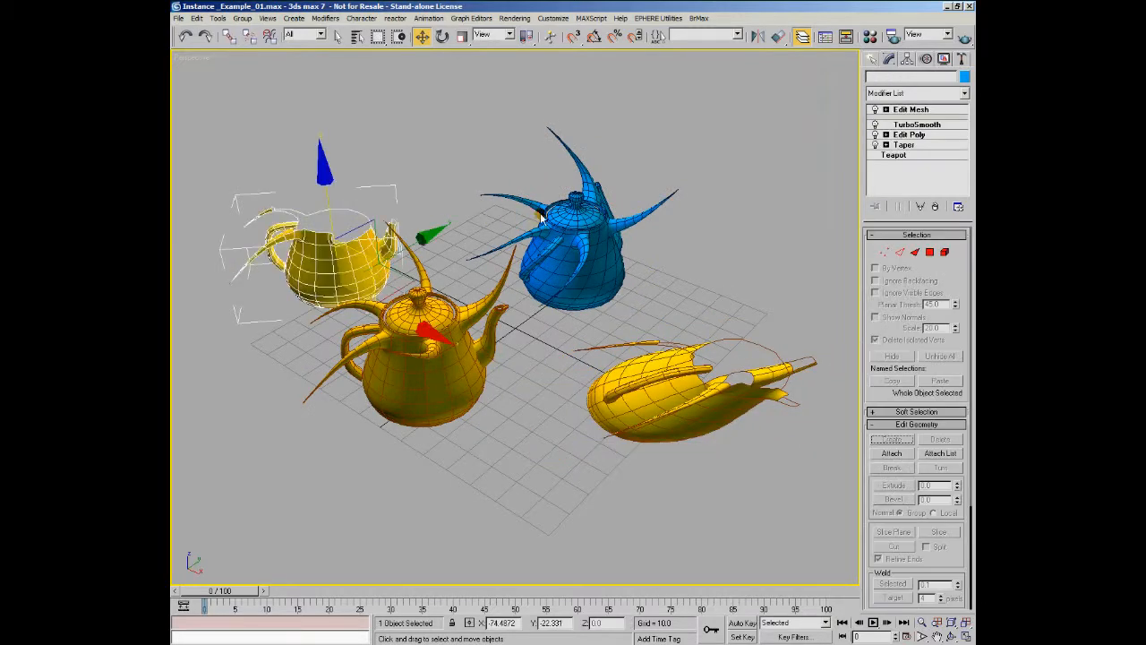
pyautogui.click(576, 239)
pyautogui.click(667, 385)
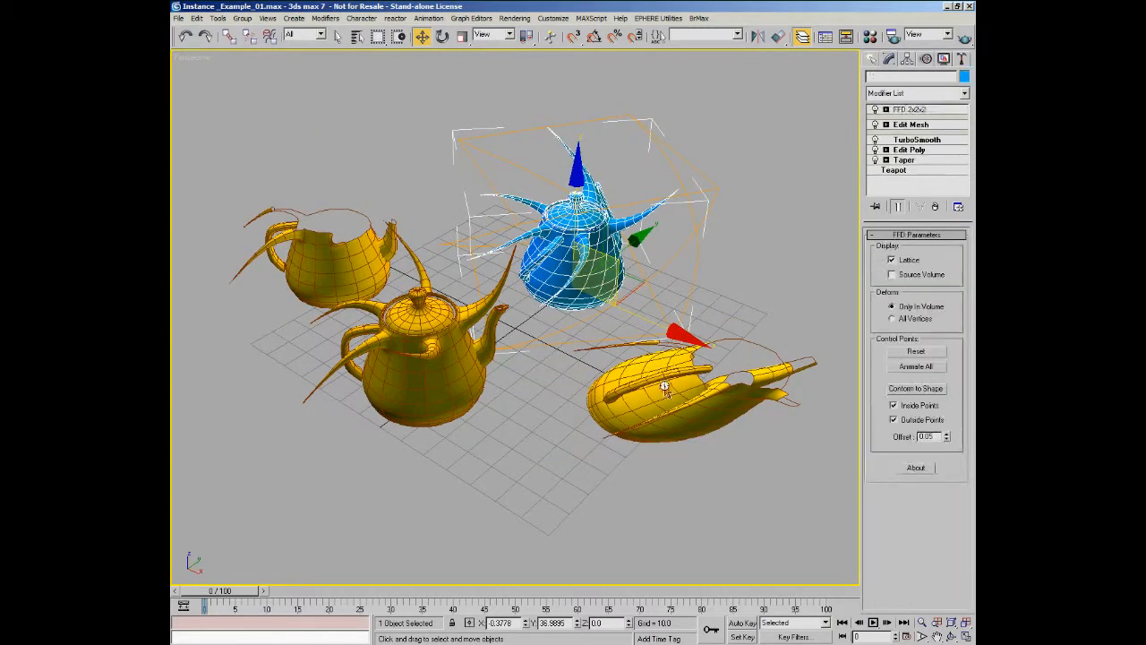
pyautogui.click(448, 358)
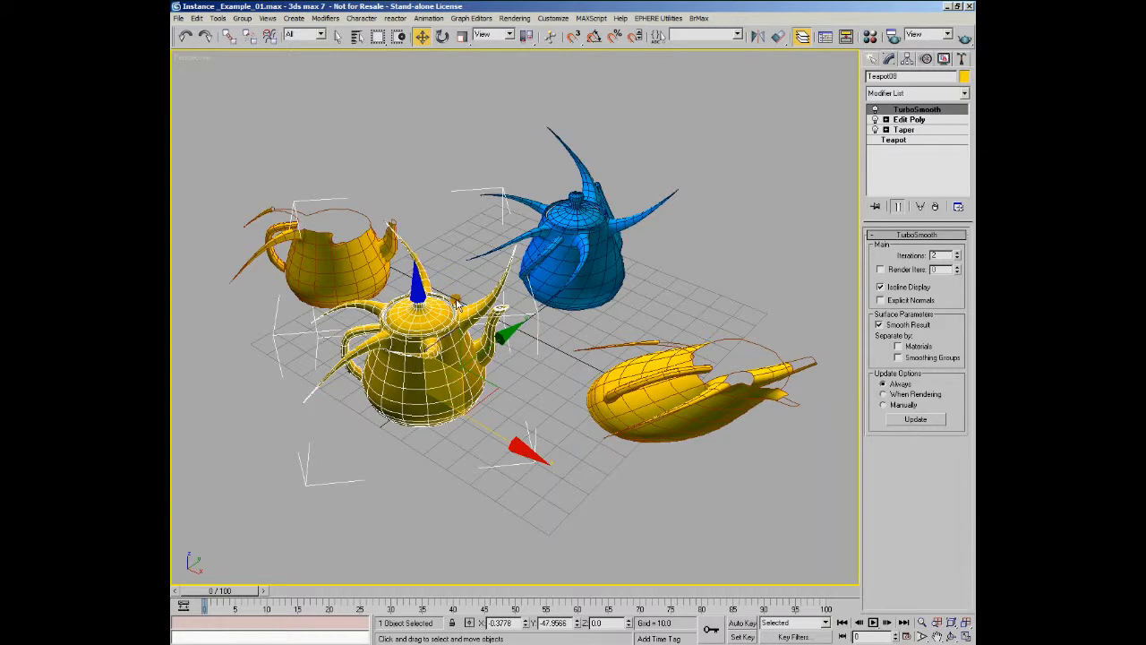
# - Adjust the original yellow teapot's base radius and set its Taper amount to -0.68 and curve to -0.74
pyautogui.keyDown('alt'); pyautogui.moveTo(488, 323); pyautogui.dragTo(494, 349, button='middle'); pyautogui.keyUp('alt')
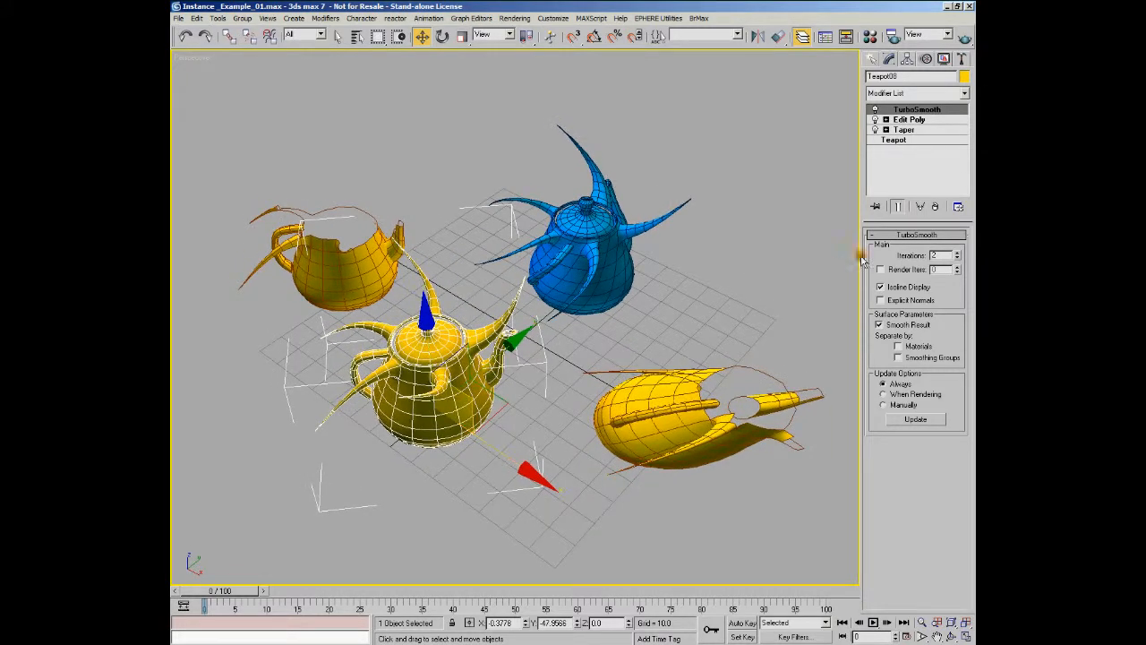
pyautogui.click(906, 141)
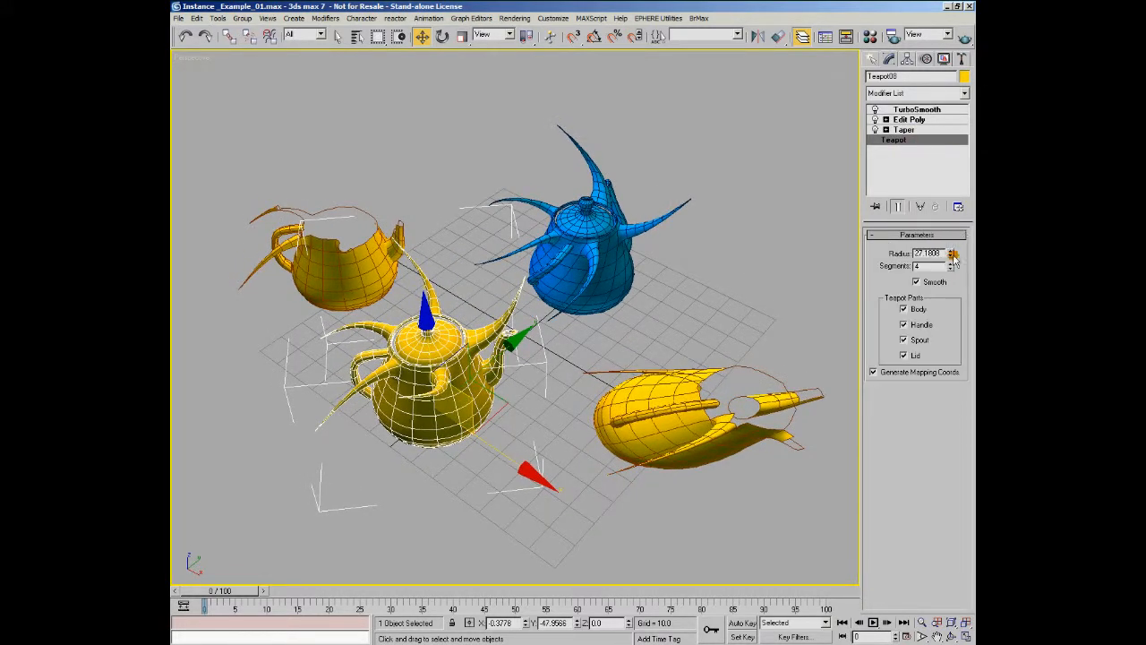
pyautogui.moveTo(951, 260)
pyautogui.mouseDown()
pyautogui.moveTo(964, 243)
pyautogui.moveTo(947, 251)
pyautogui.moveTo(949, 282)
pyautogui.mouseUp()
pyautogui.click(904, 130)
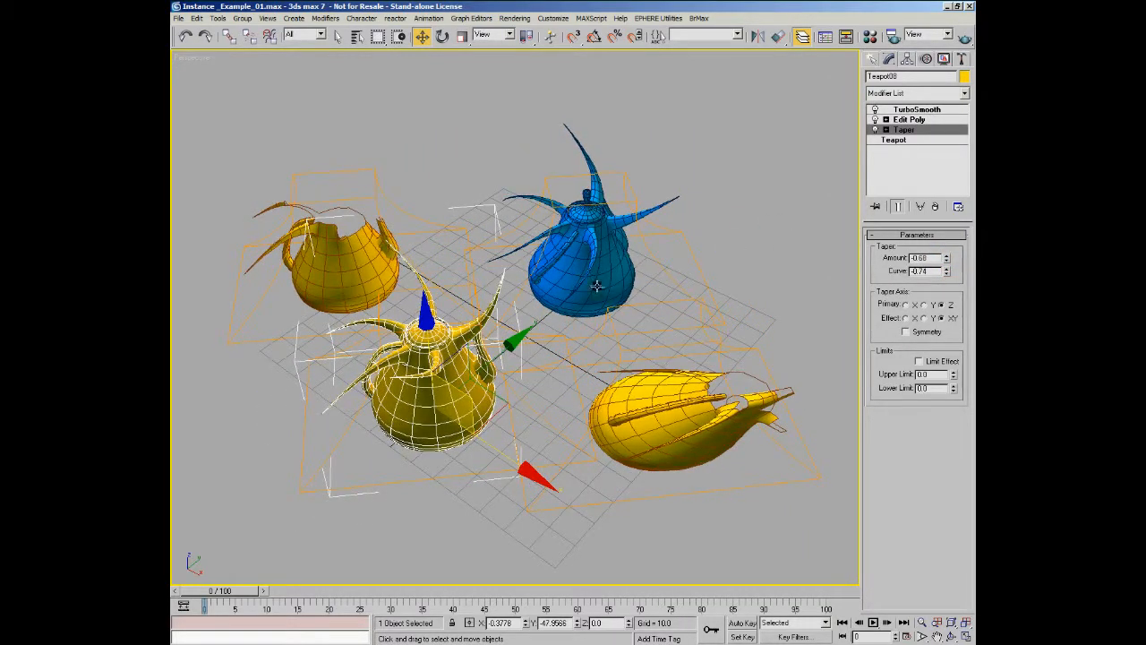
pyautogui.click(631, 170)
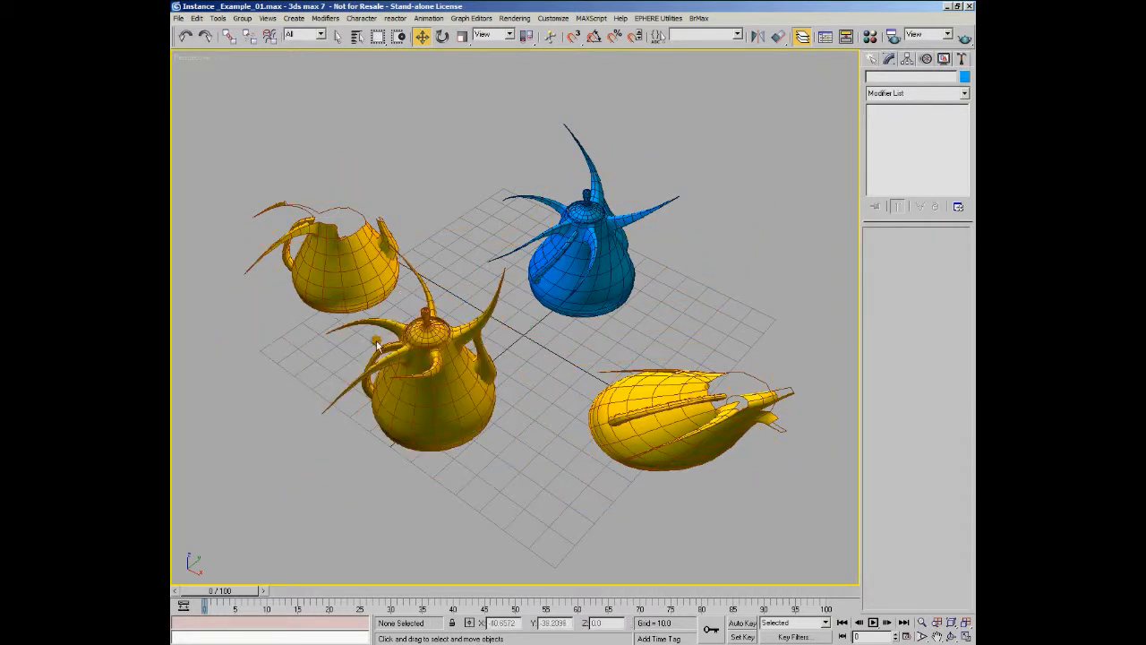
# - Move the blue teapot's Twist modifier below the reference divider line in its stack
pyautogui.click(333, 250)
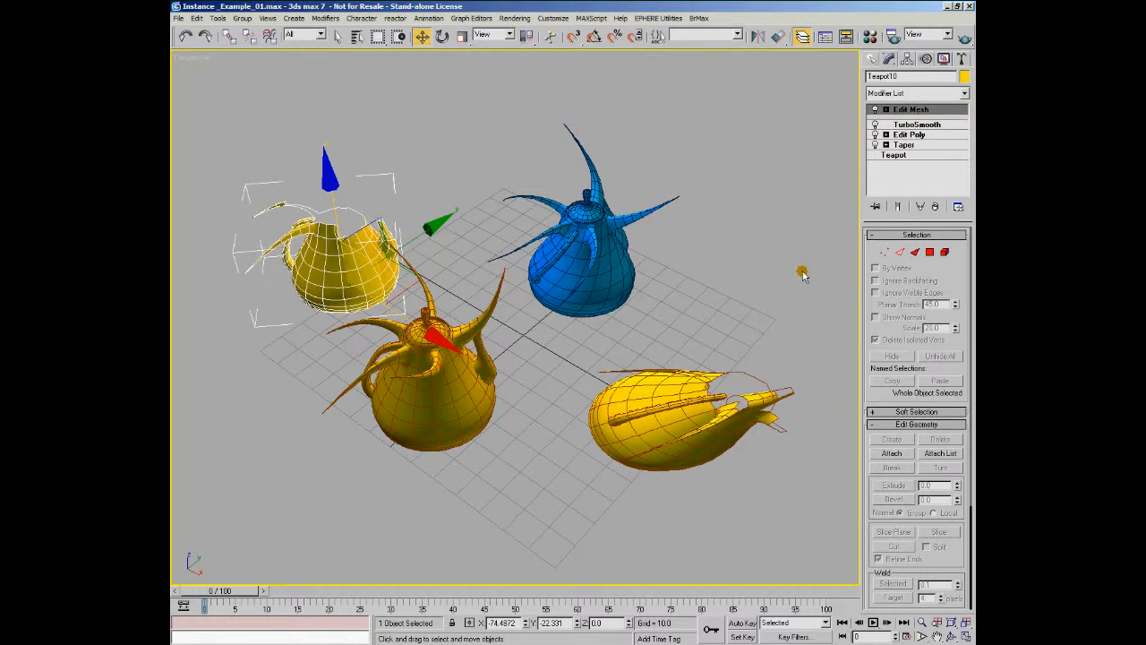
pyautogui.click(588, 239)
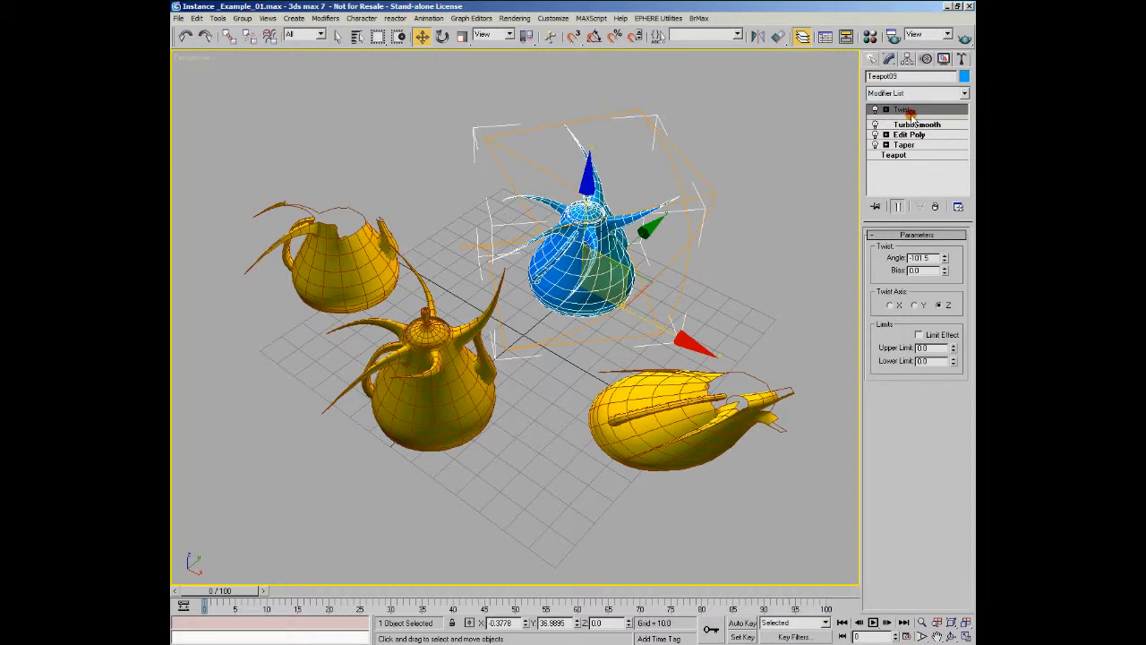
pyautogui.moveTo(917, 112); pyautogui.dragTo(920, 129)
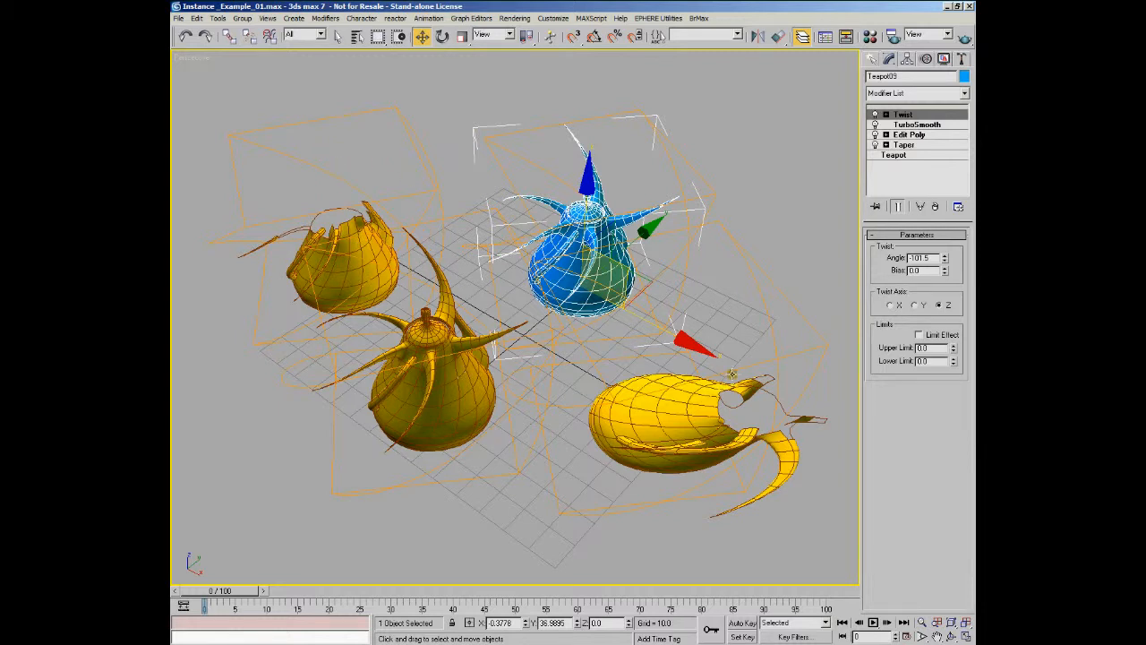
pyautogui.click(467, 363)
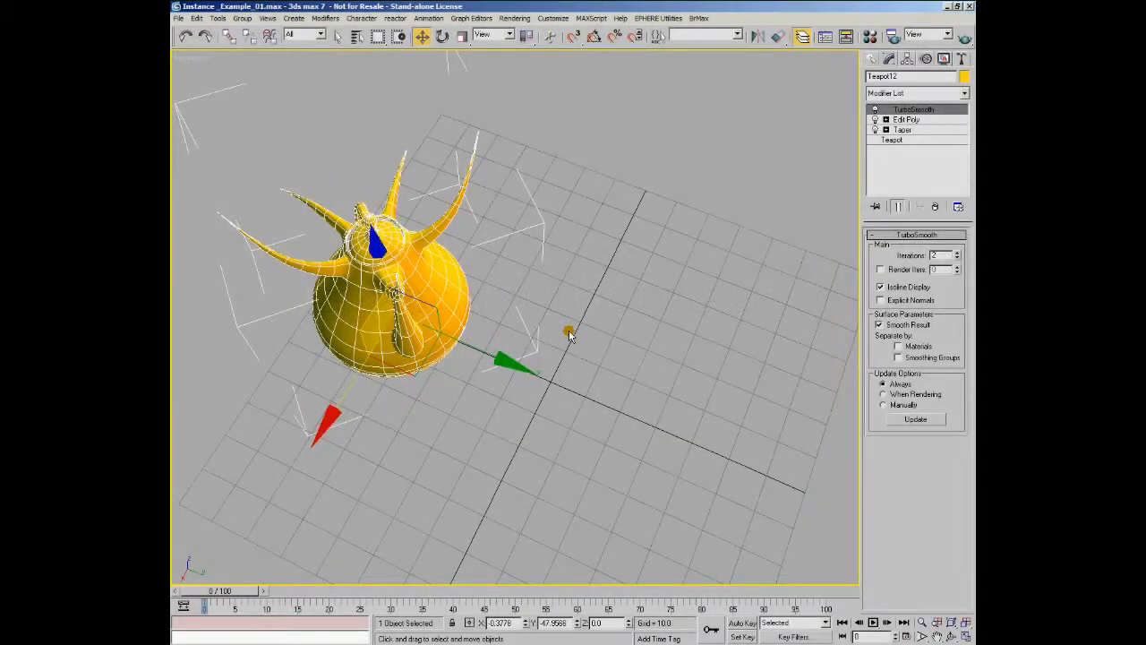
# - Clone the single remaining teapot as a Copy and place it about 53 units away along Y
pyautogui.moveTo(412, 125); pyautogui.dragTo(421, 134, button='middle')
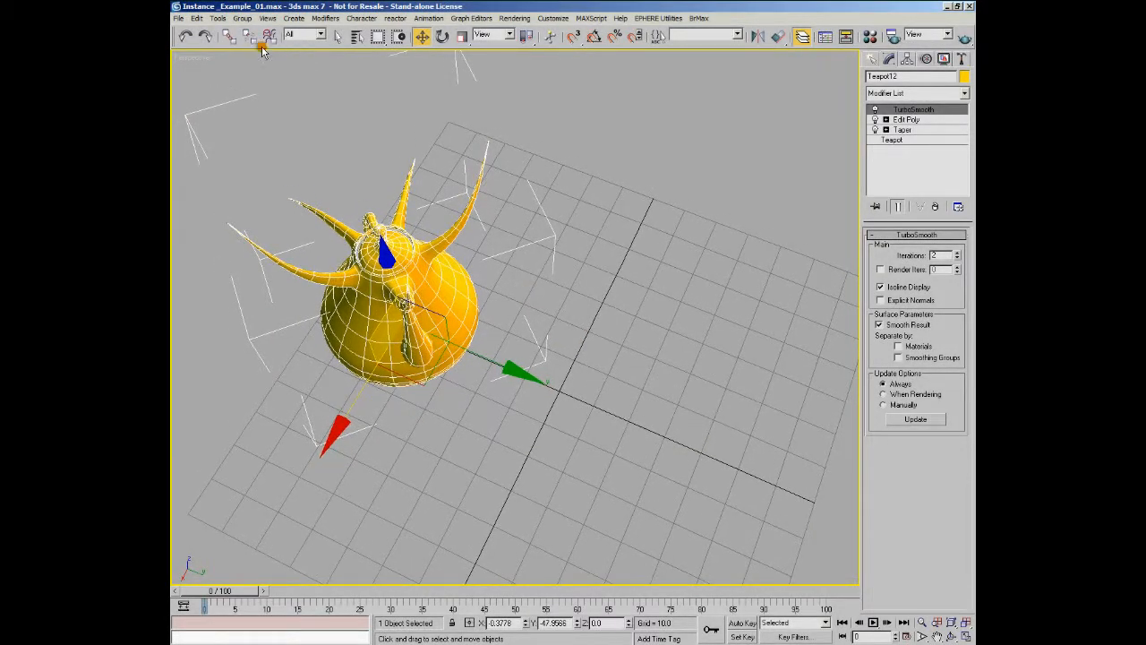
pyautogui.click(196, 19)
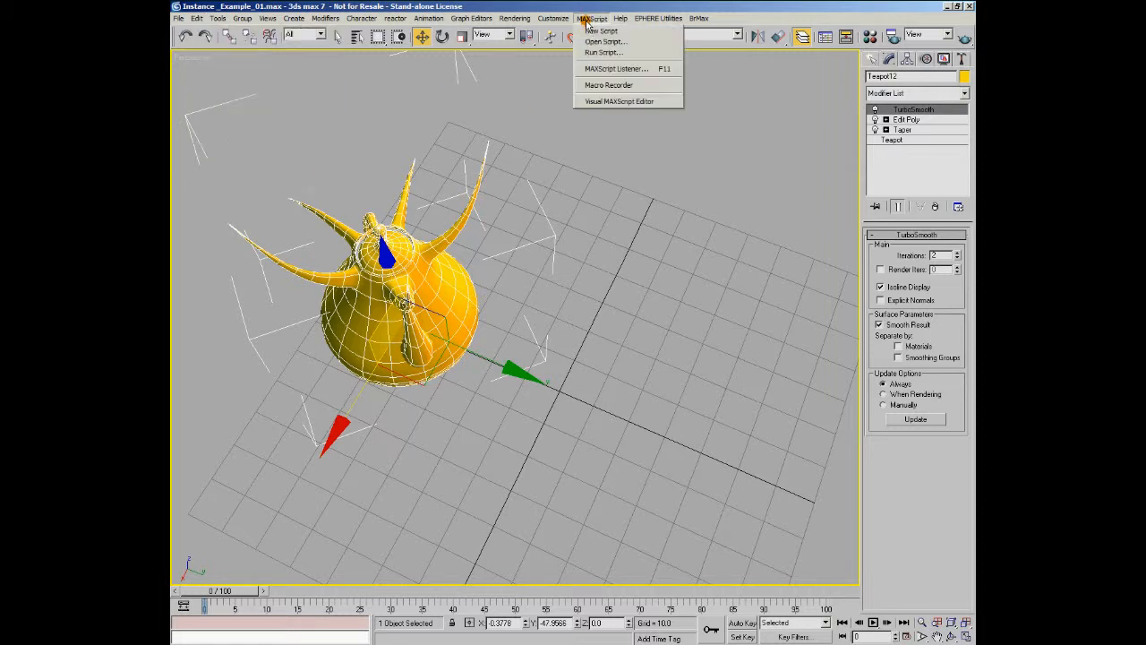
pyautogui.click(586, 6)
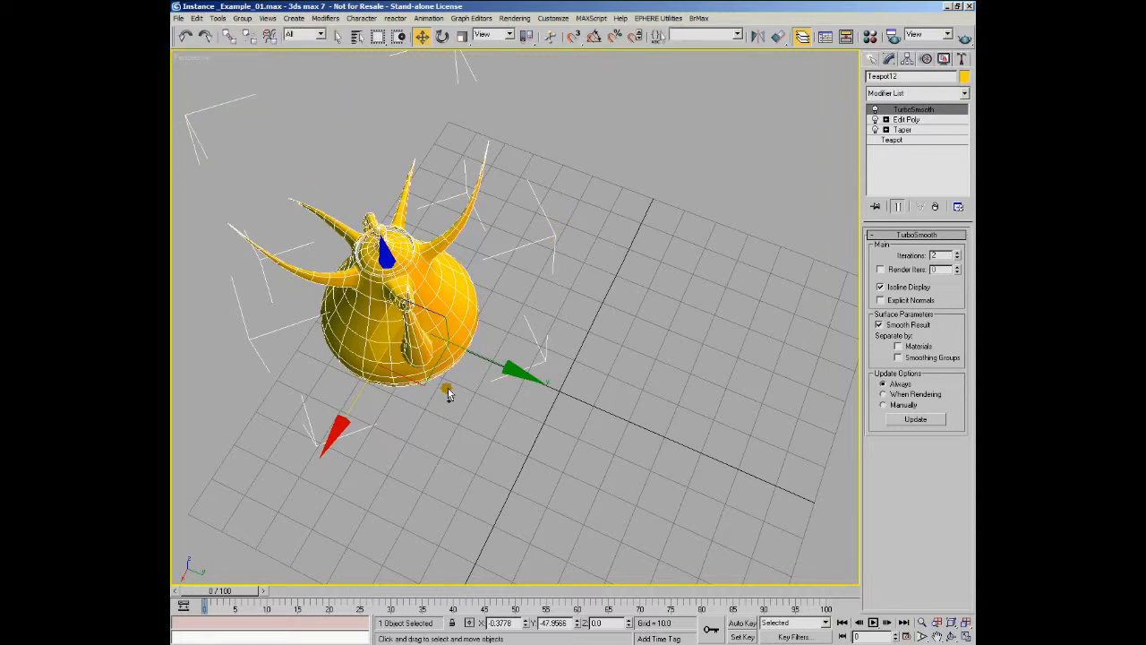
pyautogui.hotkey('ctrl', 'v')
pyautogui.click(528, 296)
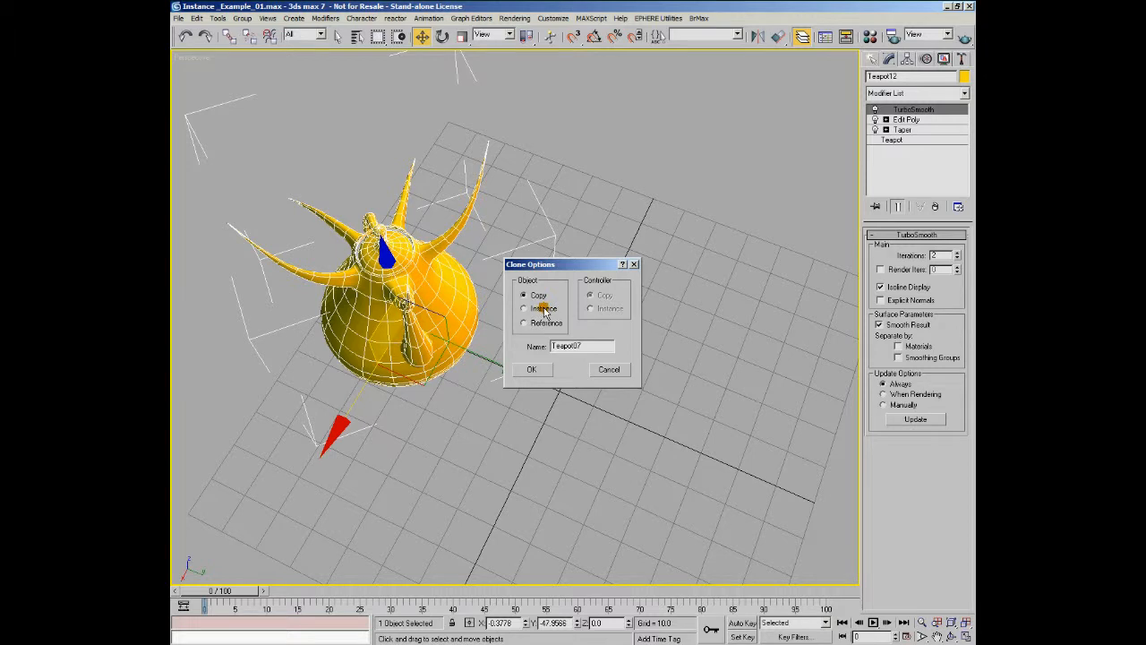
pyautogui.click(531, 370)
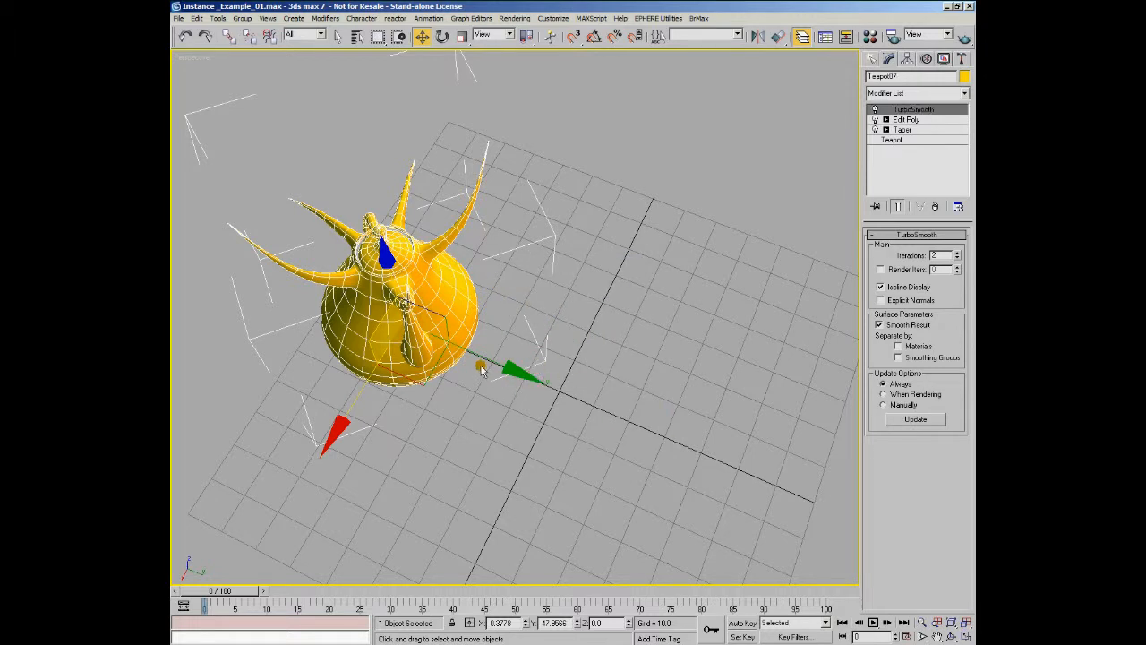
pyautogui.moveTo(477, 356); pyautogui.dragTo(664, 419)
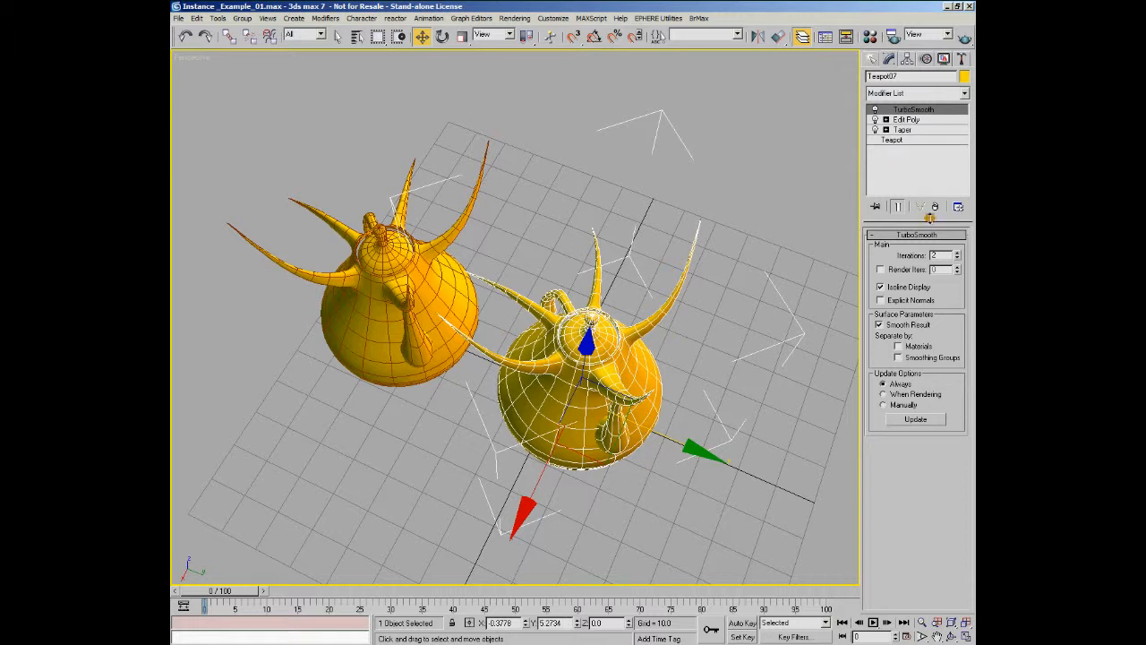
# - Turn off TurboSmooth on the copied teapot and set its Taper amount to -0.66
pyautogui.click(906, 128)
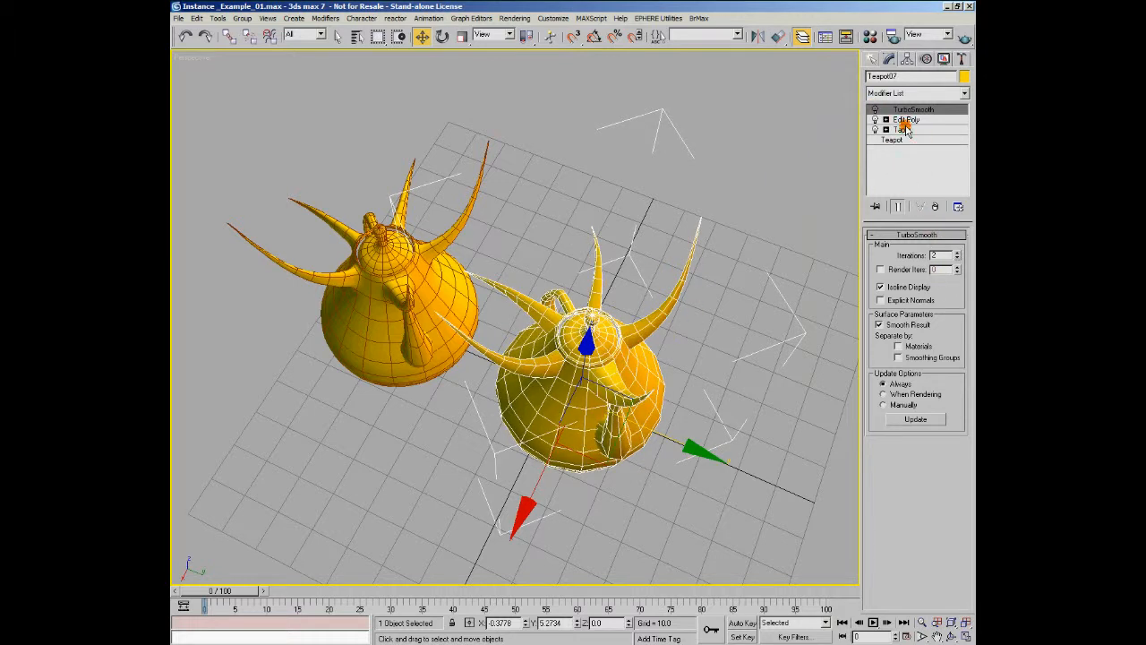
pyautogui.click(901, 129)
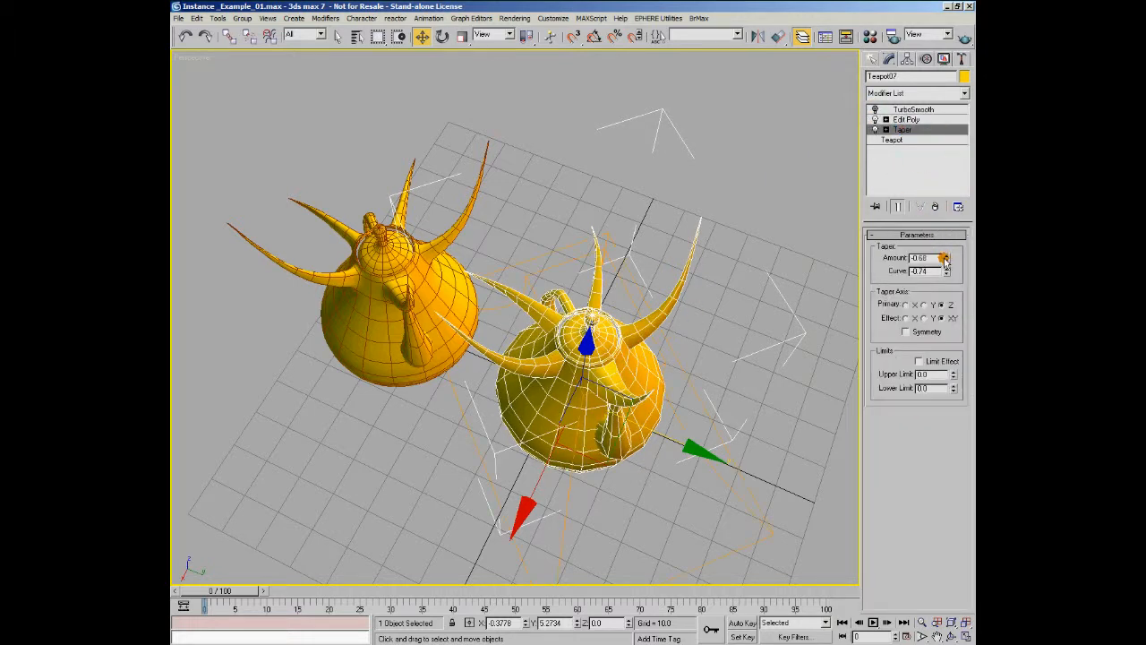
pyautogui.moveTo(945, 255)
pyautogui.mouseDown()
pyautogui.moveTo(945, 215)
pyautogui.moveTo(945, 254)
pyautogui.mouseUp()
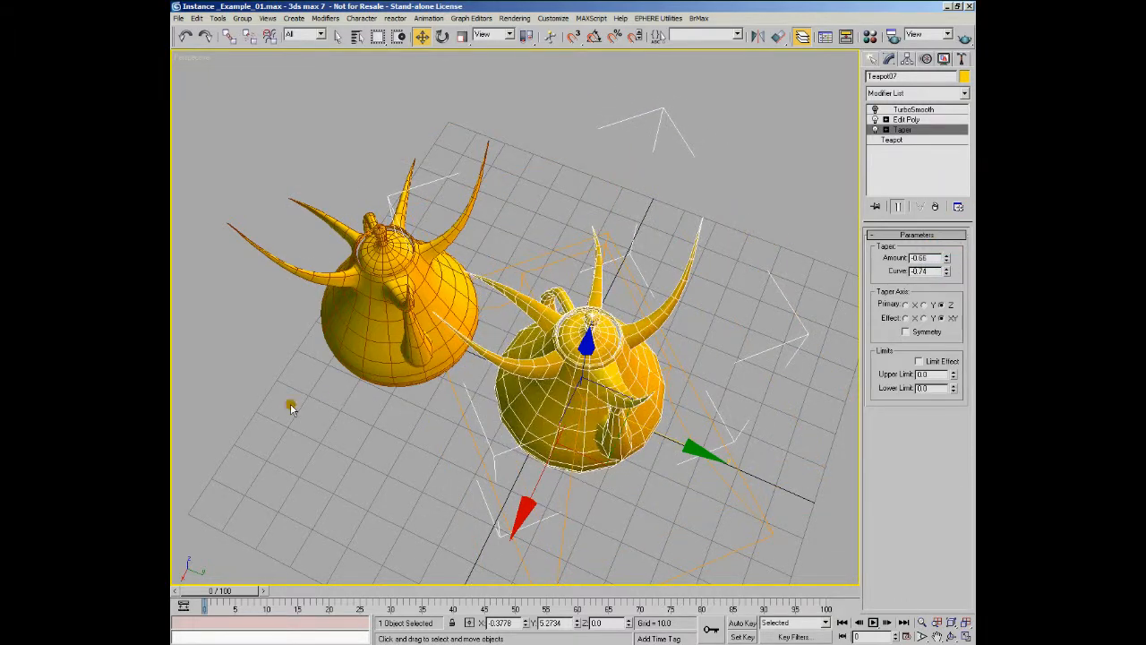
# - Delete the copied teapot and select the original one
pyautogui.click(654, 218)
pyautogui.click(654, 383)
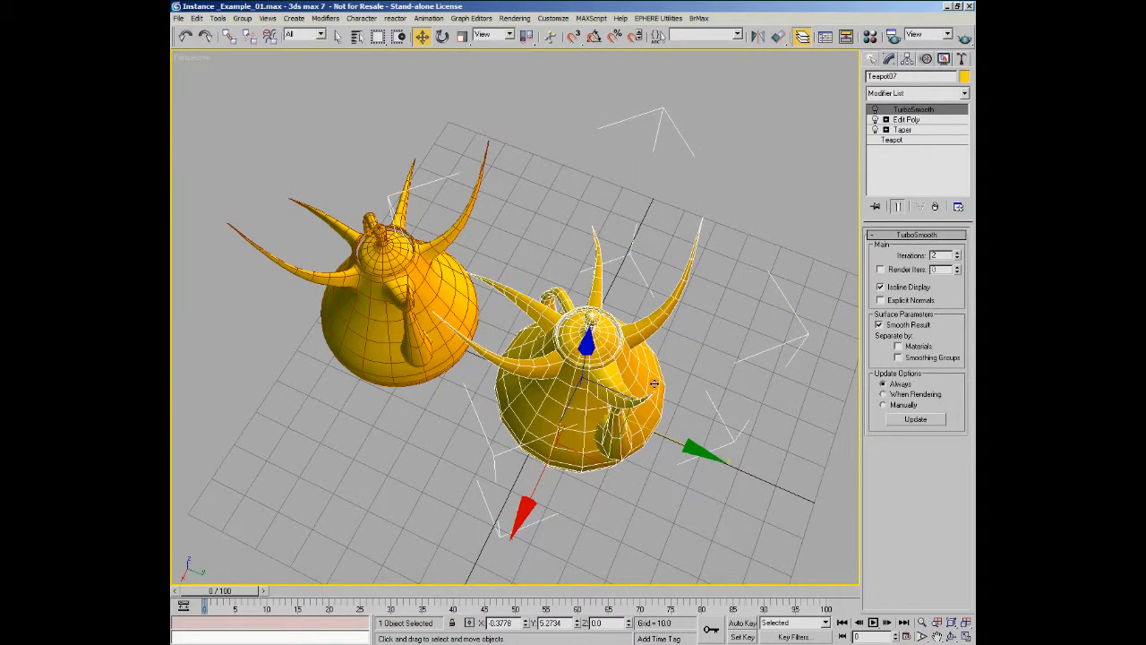
pyautogui.press('Delete')
pyautogui.click(427, 294)
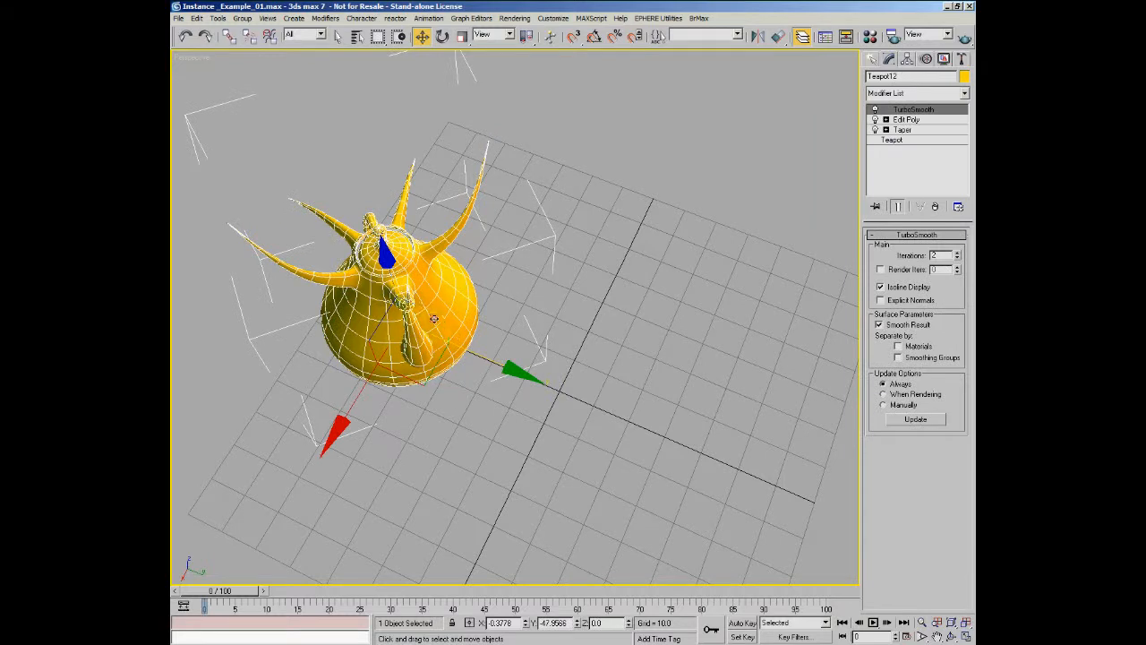
# - Clone the remaining teapot as an Instance and move the clone about 55 units away along Y
pyautogui.keyDown('shift'); pyautogui.moveTo(493, 317); pyautogui.dragTo(495, 319); pyautogui.keyUp('shift')
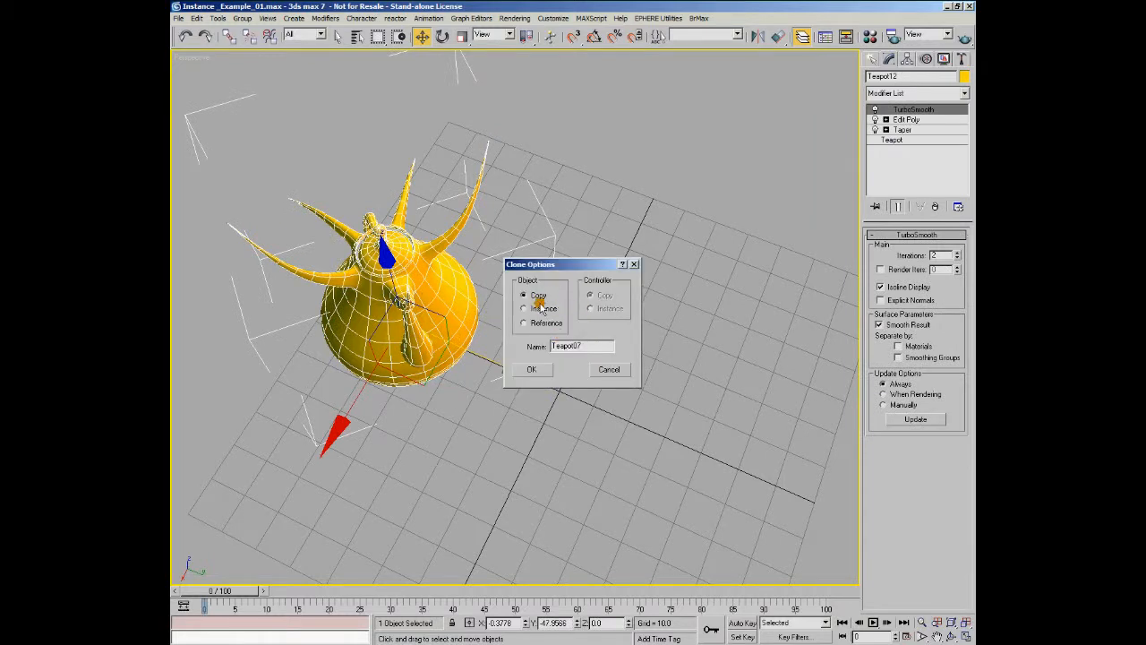
pyautogui.click(542, 308)
pyautogui.click(541, 369)
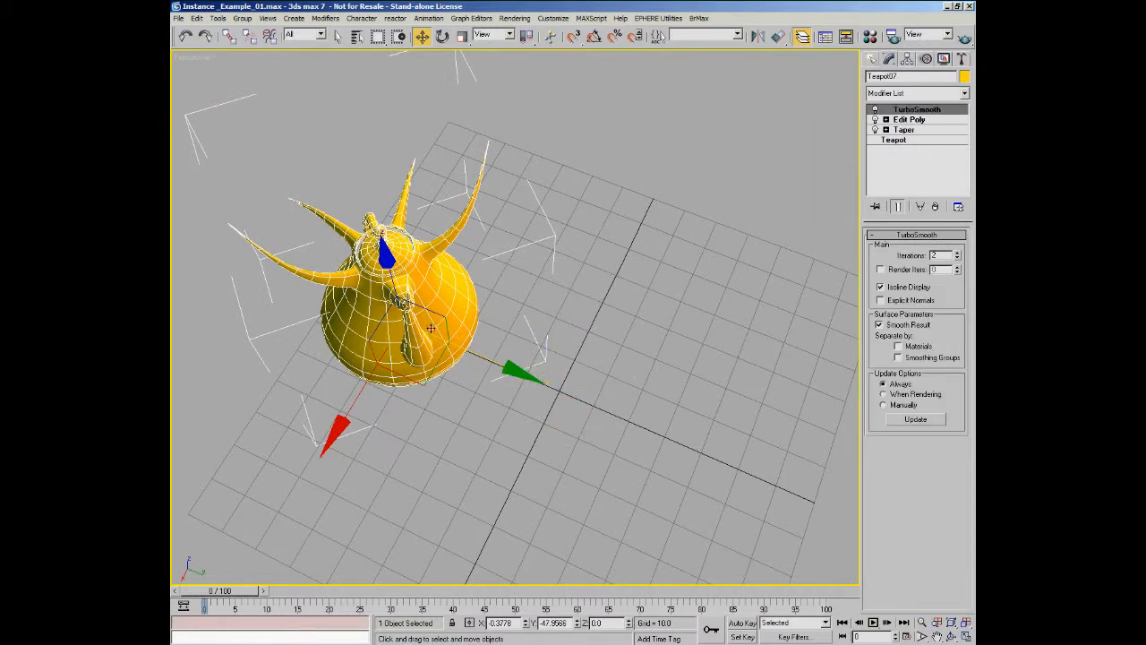
pyautogui.moveTo(443, 367)
pyautogui.mouseDown()
pyautogui.moveTo(673, 413)
pyautogui.moveTo(649, 434)
pyautogui.mouseUp()
# - Set the instanced teapot's Taper amount to -0.62, and undo a trial removal of its Taper modifier
pyautogui.click(911, 131)
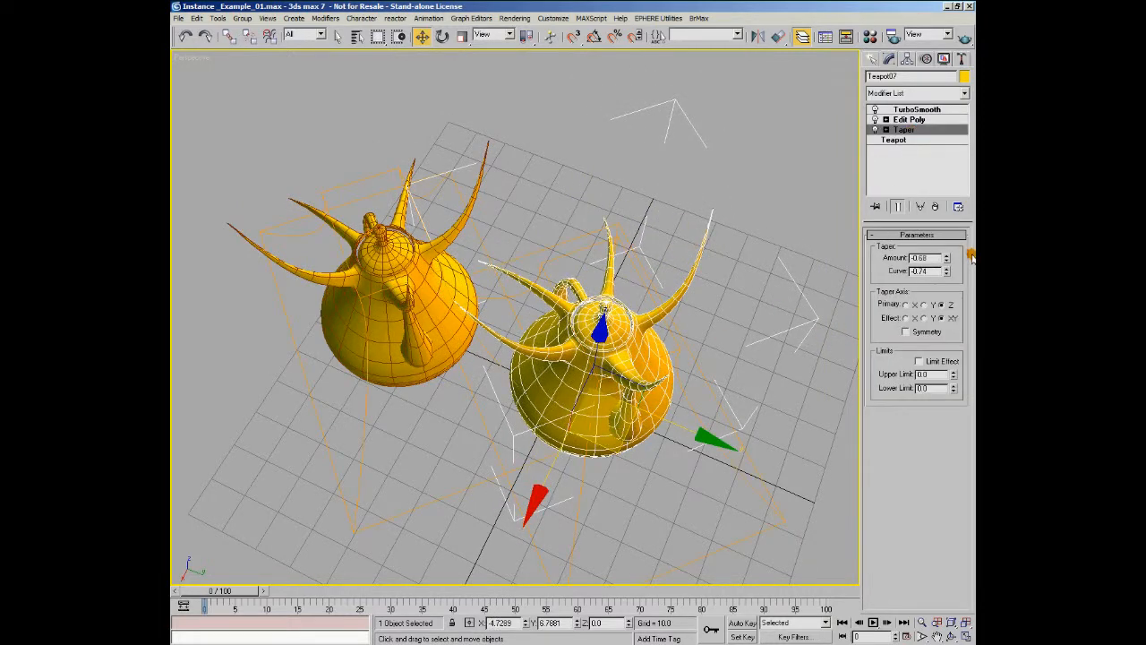
pyautogui.moveTo(946, 258)
pyautogui.mouseDown()
pyautogui.moveTo(957, 207)
pyautogui.moveTo(962, 260)
pyautogui.mouseUp()
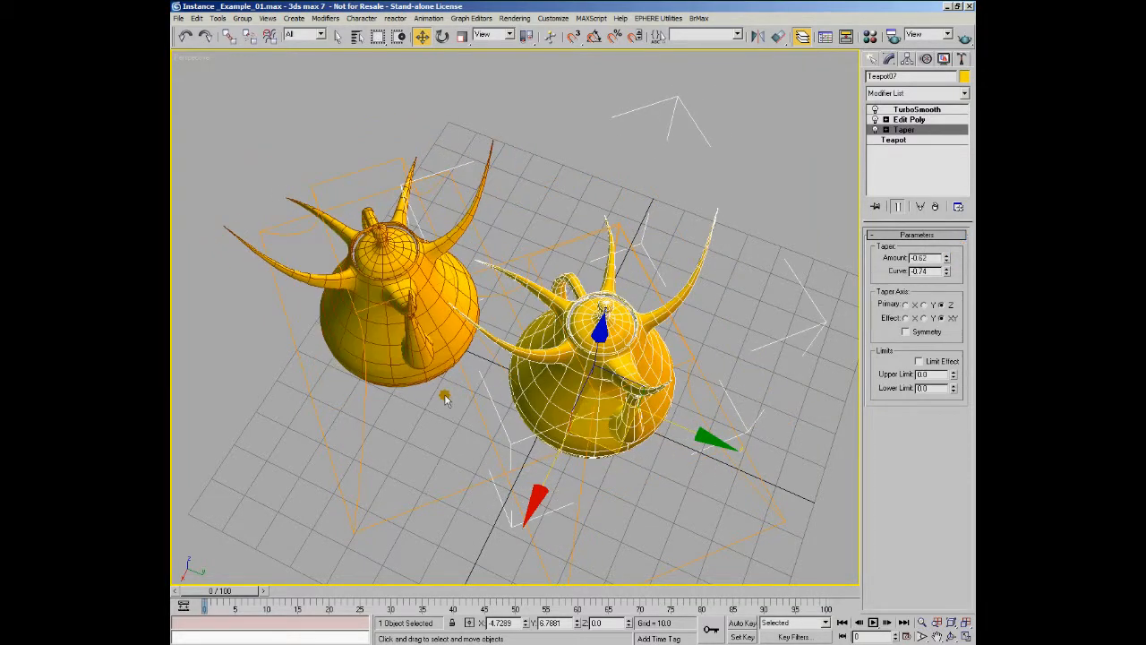
pyautogui.click(935, 206)
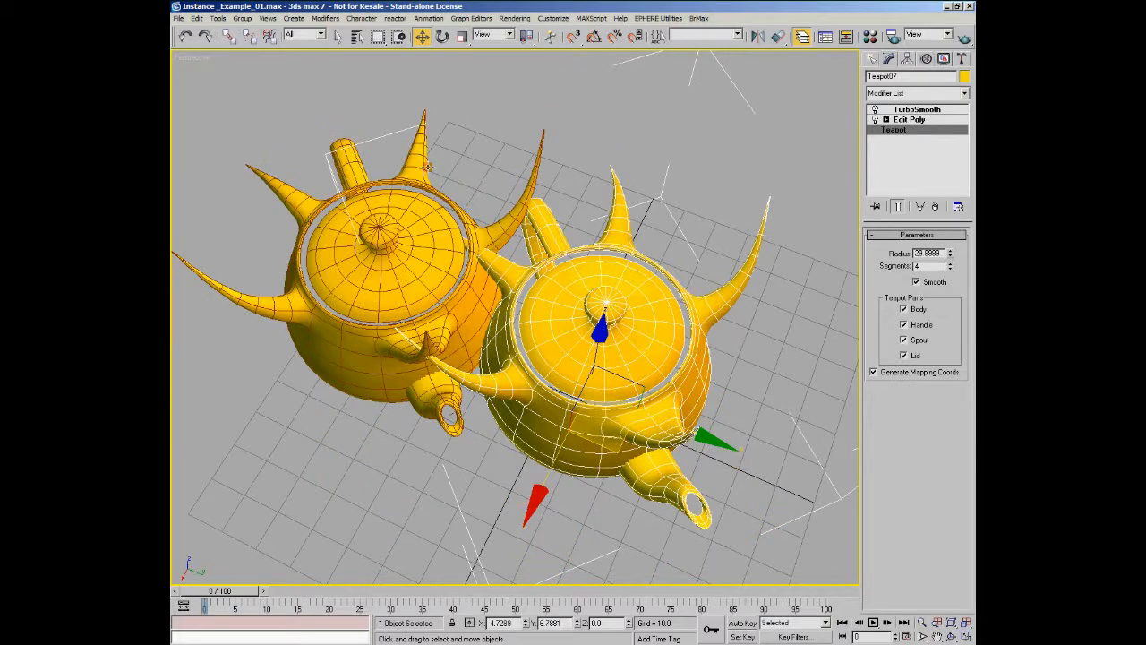
pyautogui.click(185, 36)
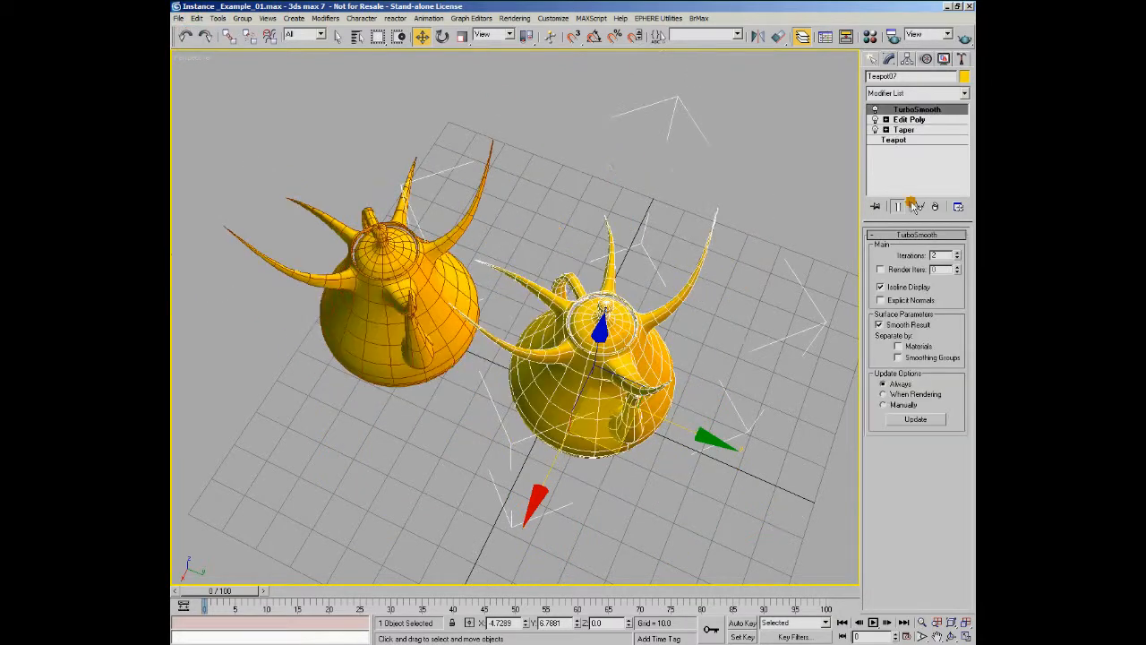
# - Delete the instanced teapot and select the original one
pyautogui.click(698, 302)
pyautogui.click(630, 320)
pyautogui.press('Delete')
pyautogui.click(405, 279)
pyautogui.keyDown('alt'); pyautogui.moveTo(438, 392); pyautogui.dragTo(491, 442, button='middle'); pyautogui.keyUp('alt')
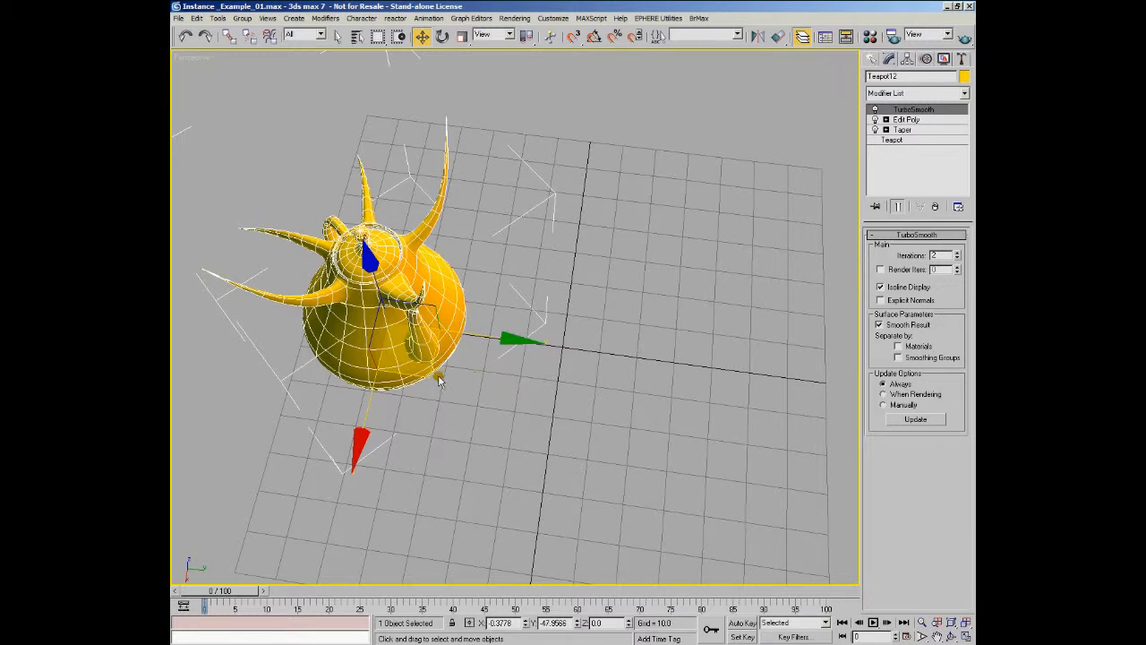
# - Clone the original teapot as a single Instance placed about 55 units away along Y
pyautogui.moveTo(468, 335)
pyautogui.keyDown('shift'); pyautogui.mouseDown()
pyautogui.moveTo(530, 338)
pyautogui.moveTo(457, 331)
pyautogui.moveTo(591, 335)
pyautogui.moveTo(656, 353)
pyautogui.moveTo(643, 335)
pyautogui.moveTo(751, 350)
pyautogui.moveTo(716, 344)
pyautogui.mouseUp(); pyautogui.keyUp('shift')
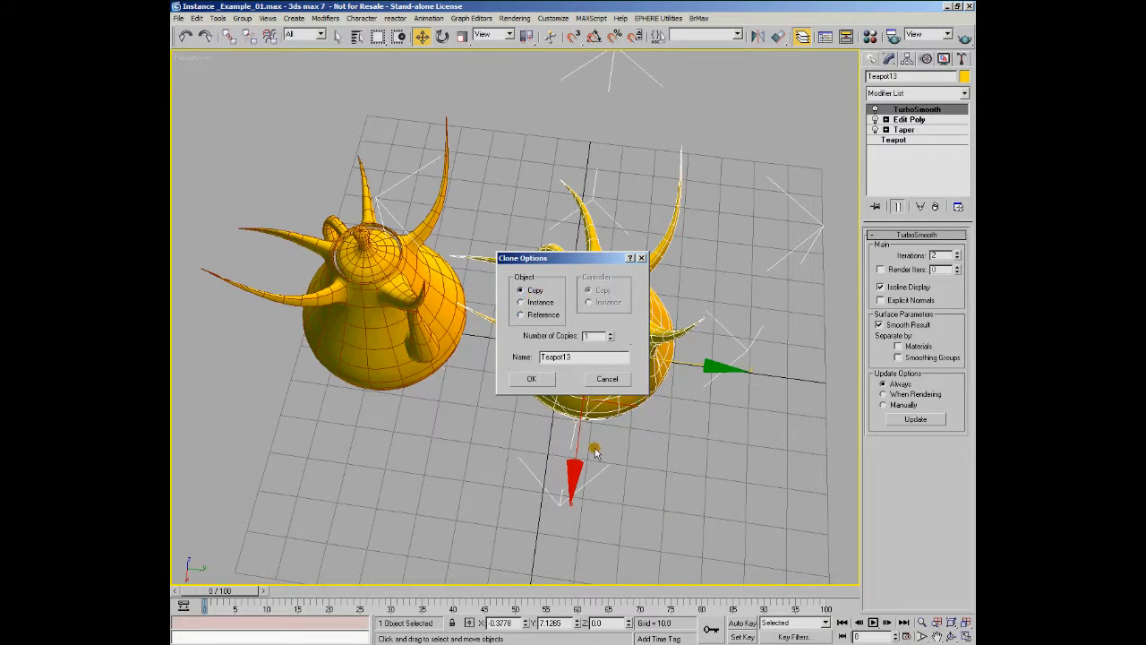
pyautogui.click(538, 303)
pyautogui.click(537, 379)
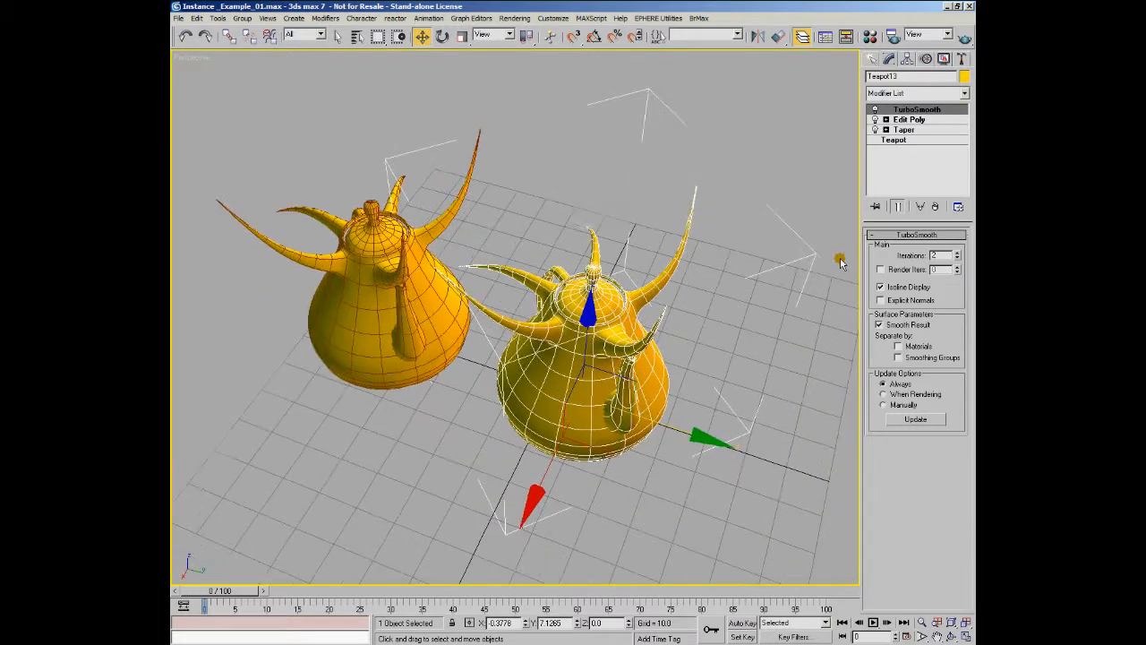
# - Vary the Taper amount on the instanced teapot and leave it at -0.46
pyautogui.click(927, 130)
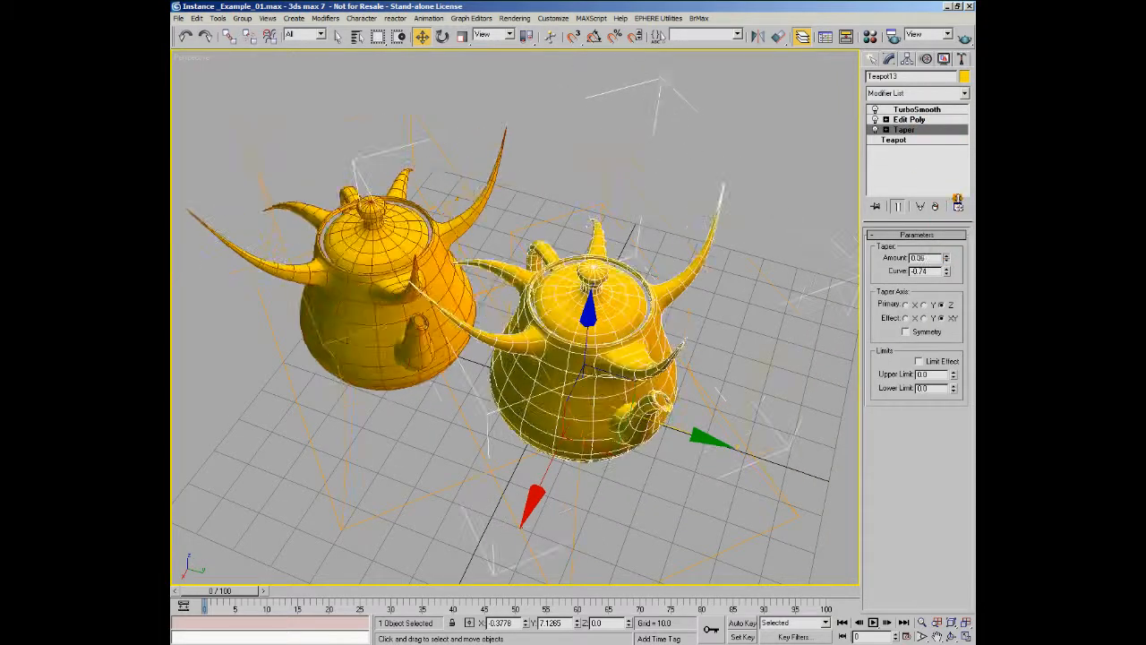
pyautogui.moveTo(946, 258); pyautogui.dragTo(955, 258)
pyautogui.moveTo(955, 263); pyautogui.dragTo(950, 249)
# - Delete the instanced teapot and reselect the original teapot
pyautogui.click(744, 240)
pyautogui.click(587, 321)
pyautogui.press('Delete')
pyautogui.click(386, 272)
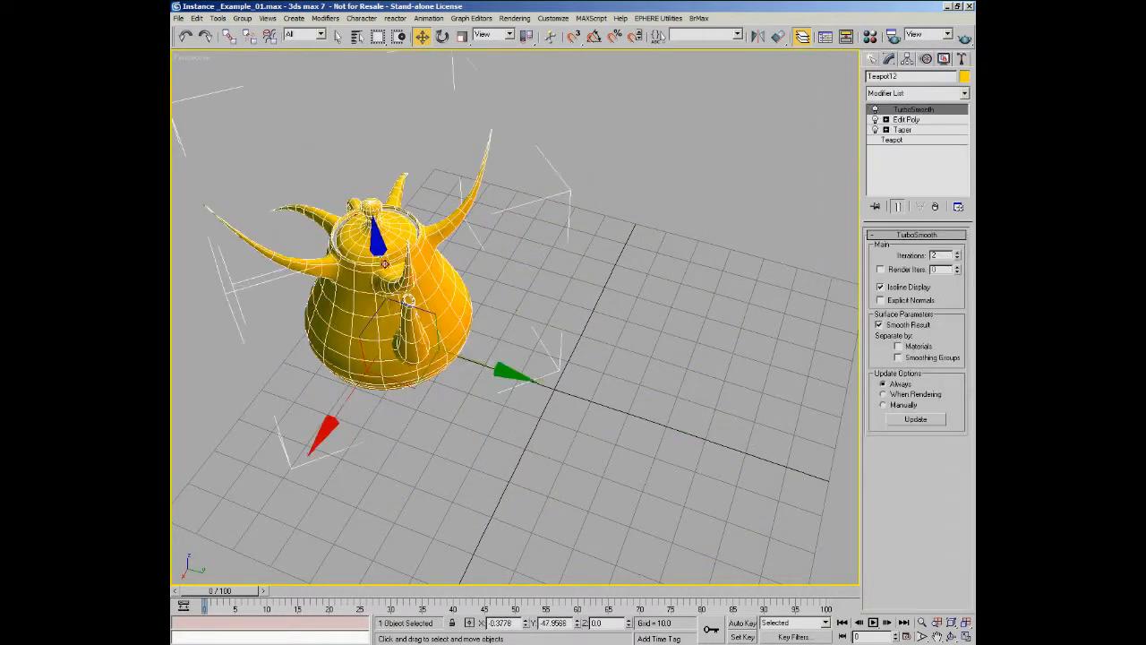
# - Clone the original teapot as a Reference about 61 units away along Y and keep the clone selected
pyautogui.keyDown('shift'); pyautogui.moveTo(465, 356); pyautogui.dragTo(686, 394); pyautogui.keyUp('shift')
pyautogui.click(546, 314)
pyautogui.click(528, 379)
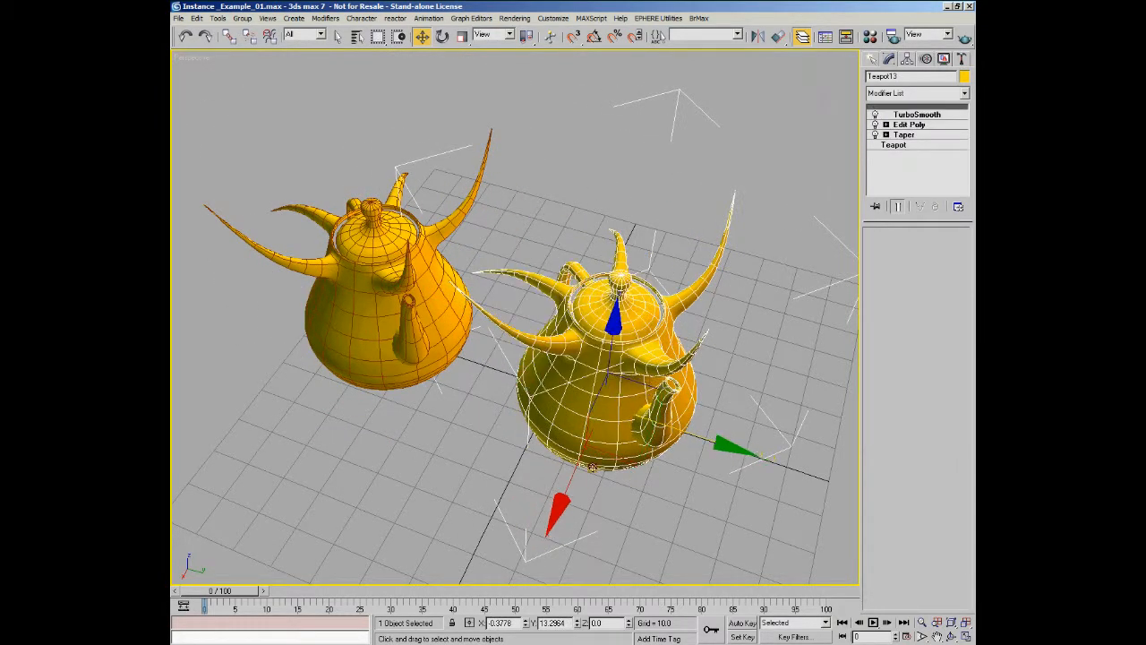
pyautogui.moveTo(526, 333)
pyautogui.keyDown('alt'); pyautogui.mouseDown(button='middle')
pyautogui.moveTo(504, 329)
pyautogui.moveTo(618, 296)
pyautogui.mouseUp(button='middle'); pyautogui.keyUp('alt')
pyautogui.click(703, 149)
pyautogui.click(673, 293)
# - Add a Skew modifier above the reference teapot's shared modifiers and set its Amount to 50
pyautogui.click(964, 93)
pyautogui.scroll(-10, 922, 358)
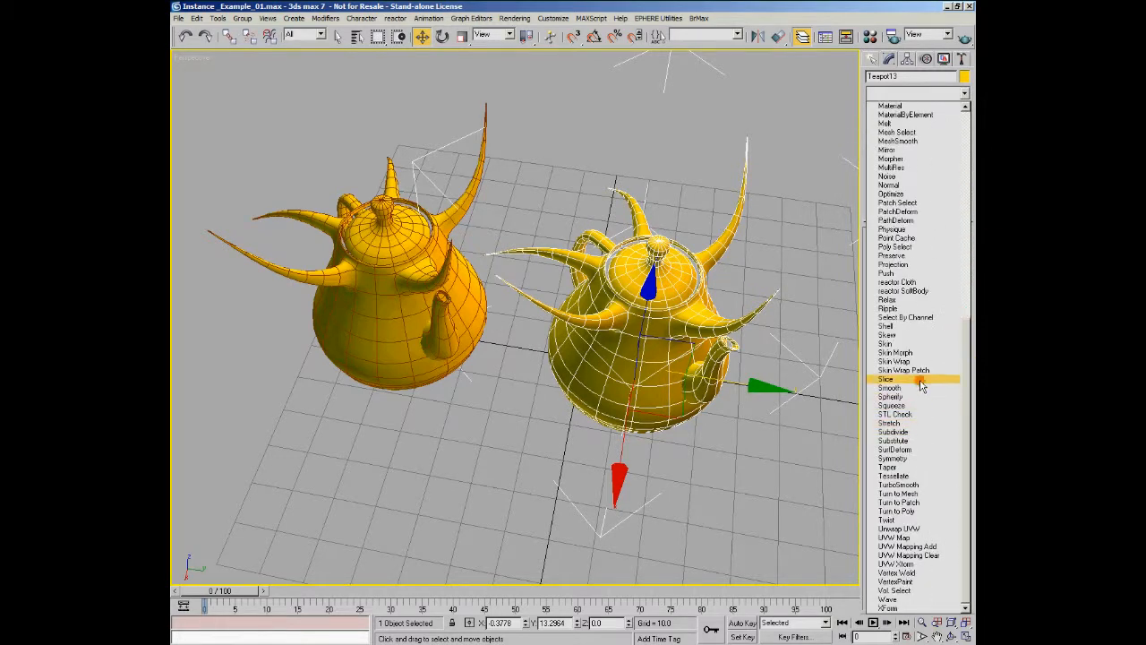
pyautogui.click(919, 337)
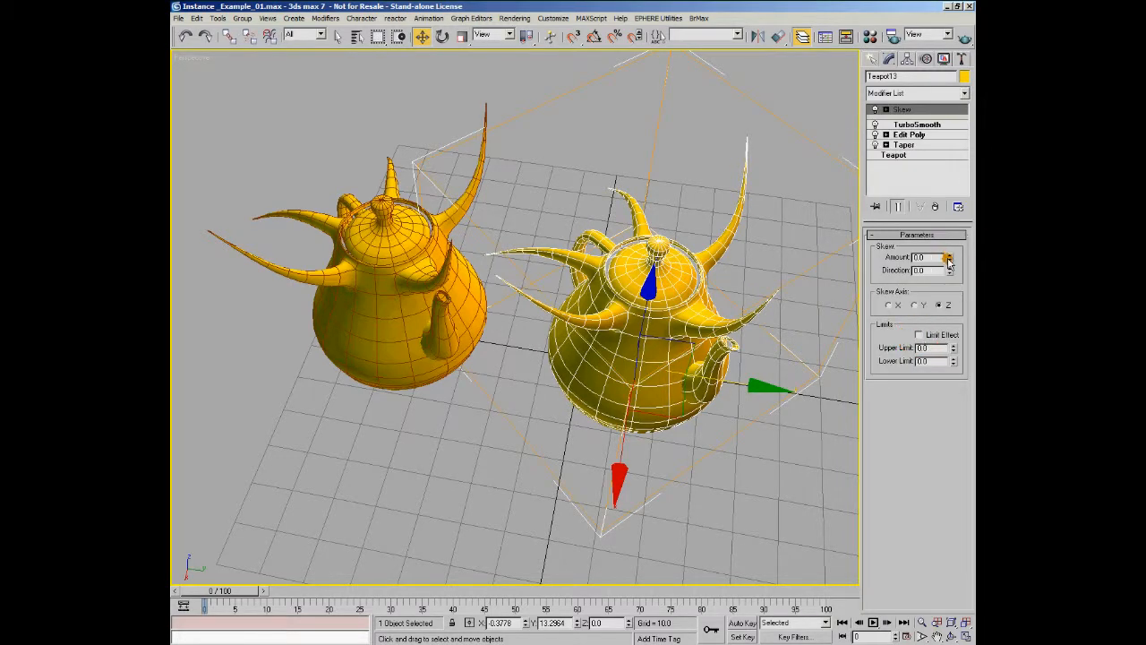
pyautogui.moveTo(949, 257); pyautogui.dragTo(951, 63)
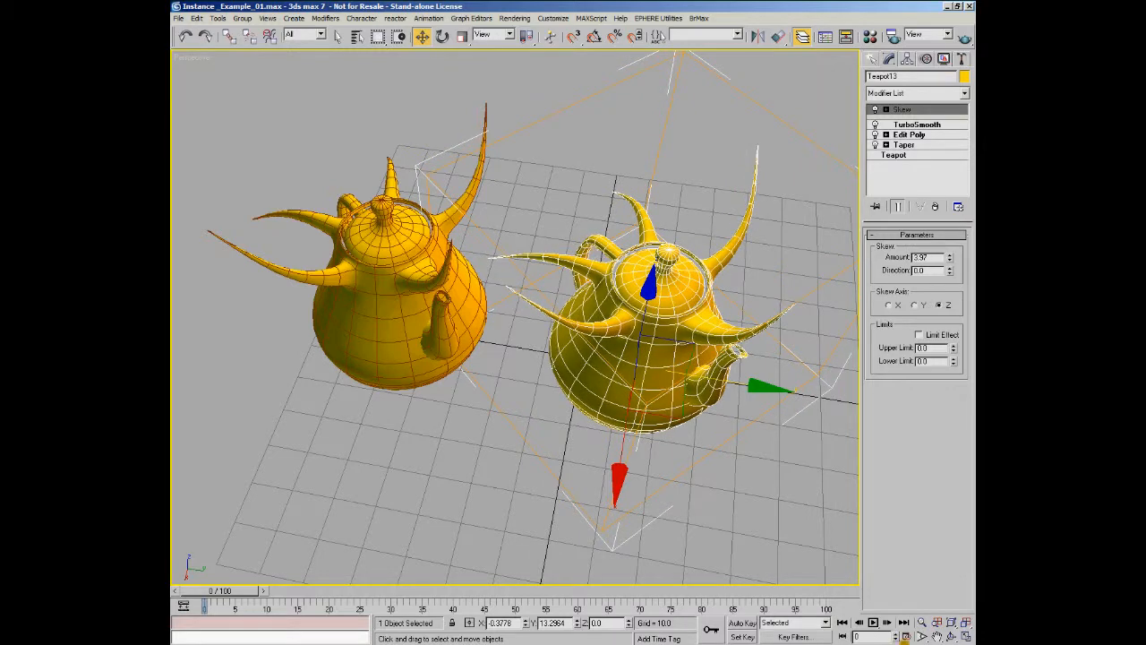
pyautogui.doubleClick(922, 257)
pyautogui.write('50')
pyautogui.press('Return')
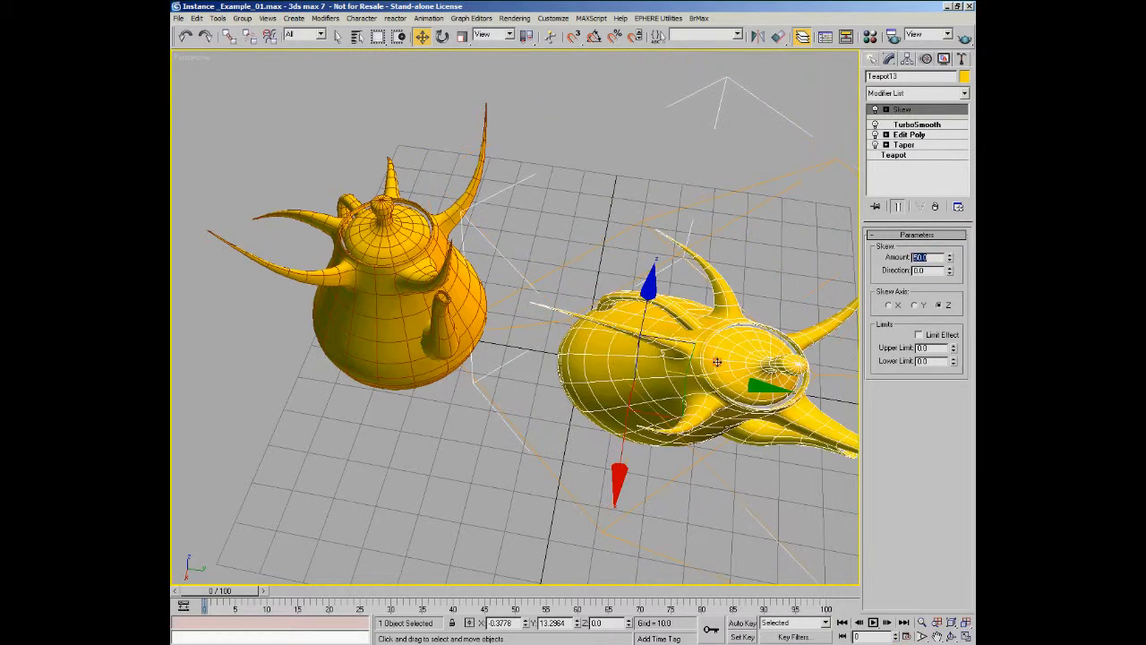
# - Change the Taper amount of the original teapot to -0.67
pyautogui.click(403, 315)
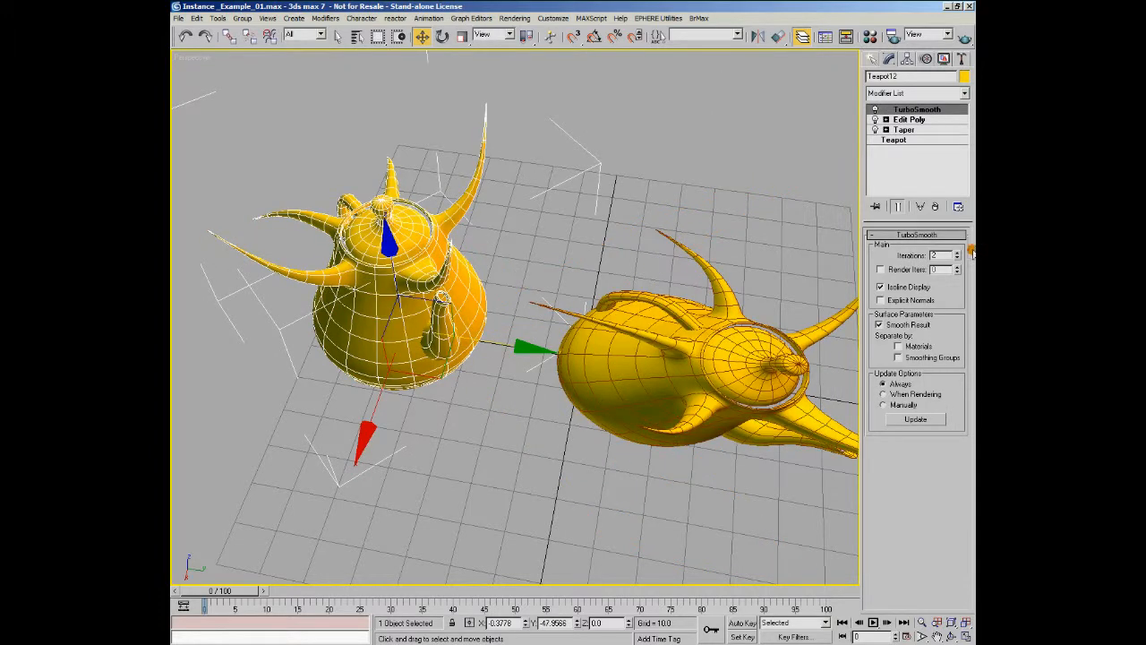
pyautogui.click(906, 130)
pyautogui.moveTo(947, 258)
pyautogui.mouseDown()
pyautogui.moveTo(971, 139)
pyautogui.moveTo(950, 268)
pyautogui.moveTo(950, 251)
pyautogui.mouseUp()
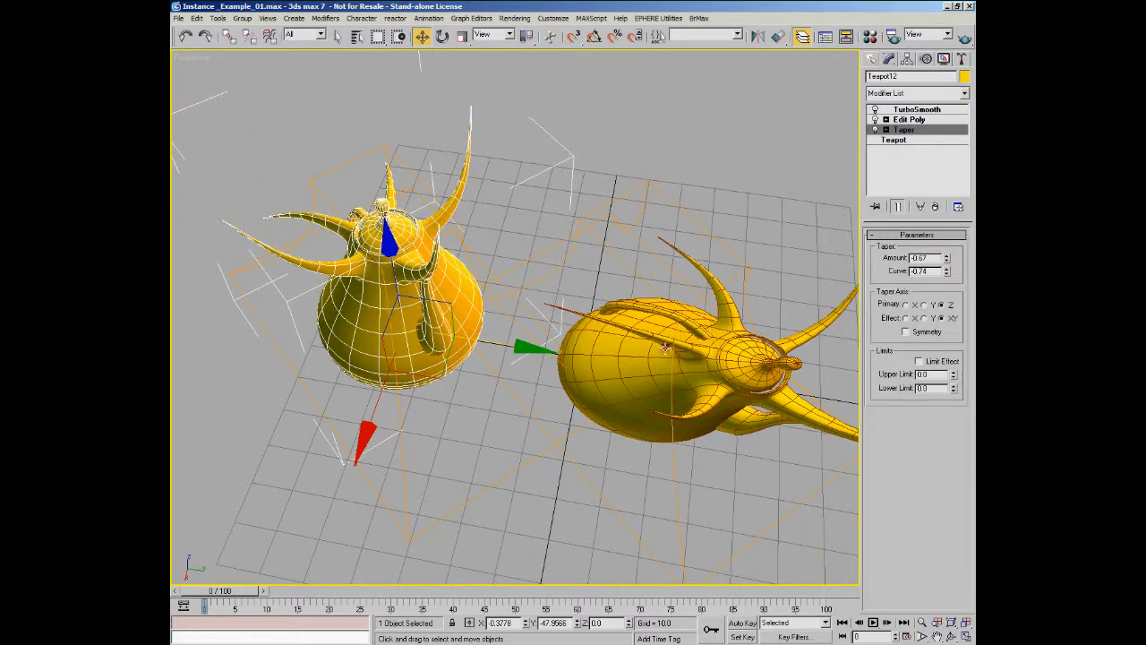
# - Delete the skewed reference teapot and select the original one
pyautogui.click(695, 279)
pyautogui.click(716, 371)
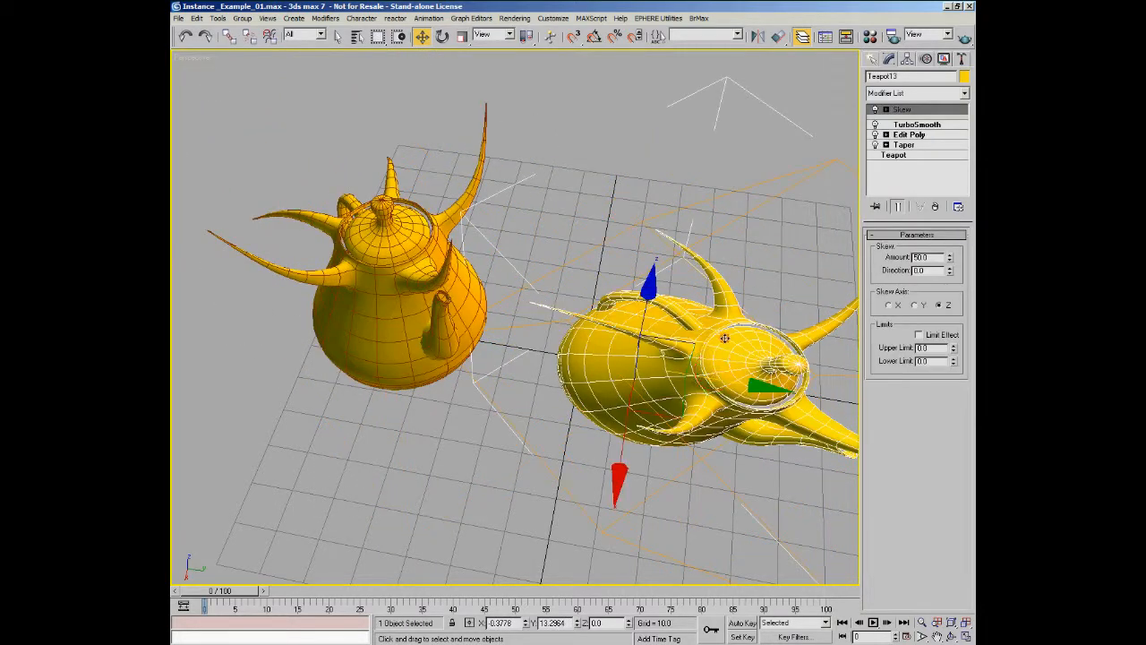
pyautogui.press('Delete')
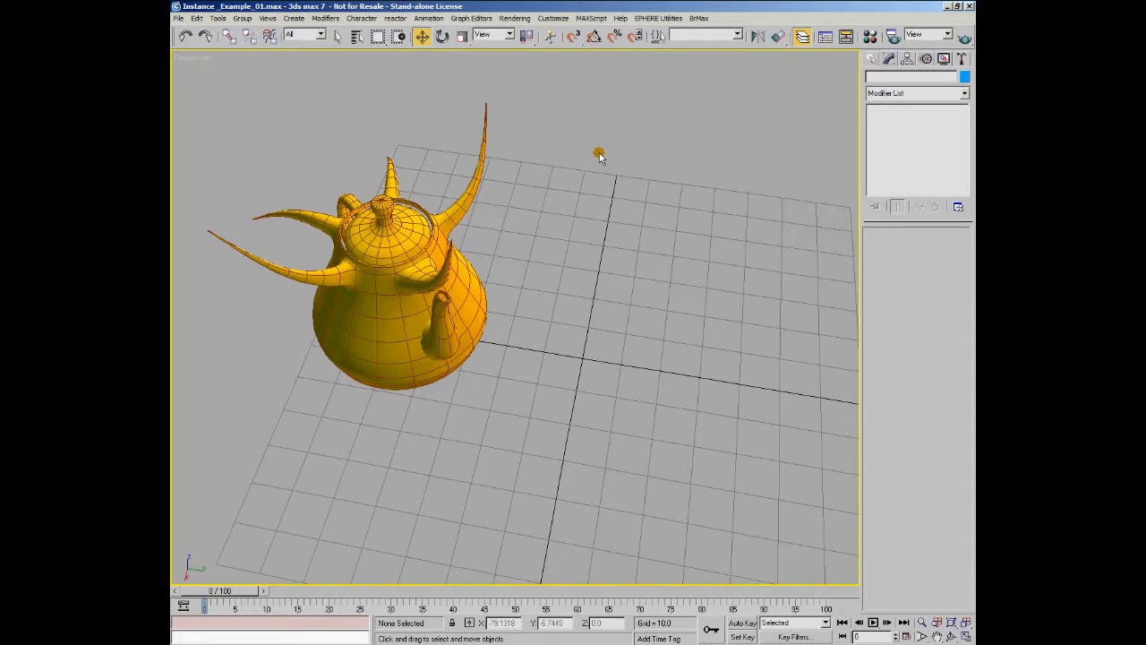
pyautogui.click(479, 315)
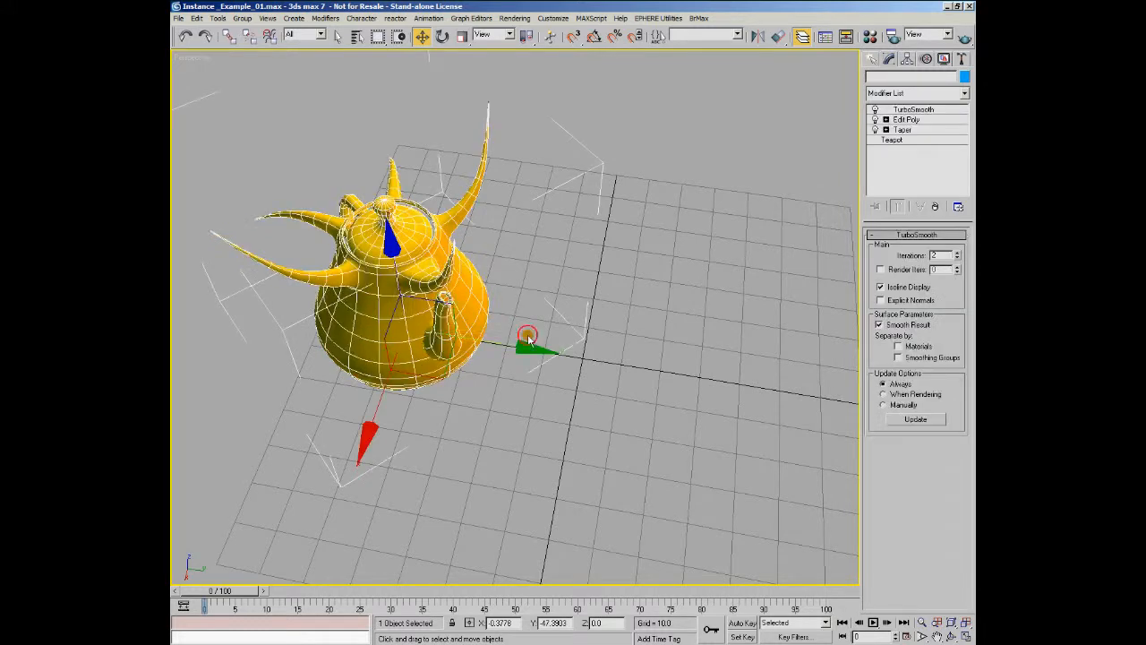
# - Clone the original teapot as an independent Copy about 68 units away along Y
pyautogui.keyDown('shift'); pyautogui.moveTo(517, 347); pyautogui.dragTo(751, 399); pyautogui.keyUp('shift')
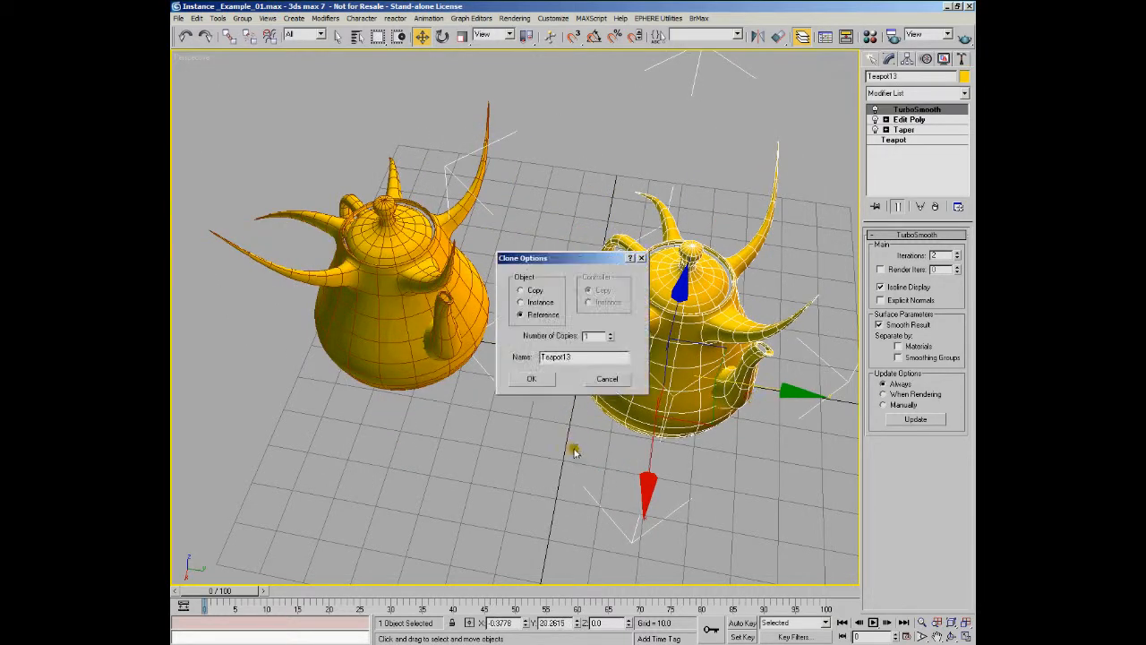
pyautogui.click(521, 291)
pyautogui.click(531, 379)
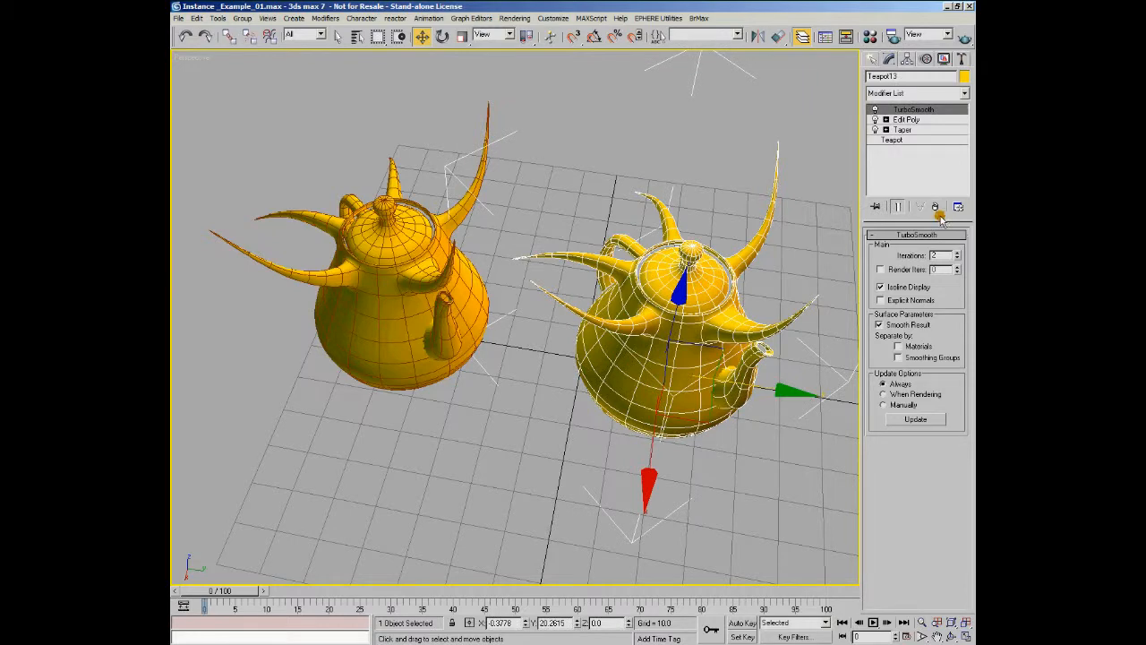
# - Remove the TurboSmooth, Edit Poly and Taper modifiers from the copied teapot and deselect it
pyautogui.click(934, 207)
pyautogui.click(934, 207)
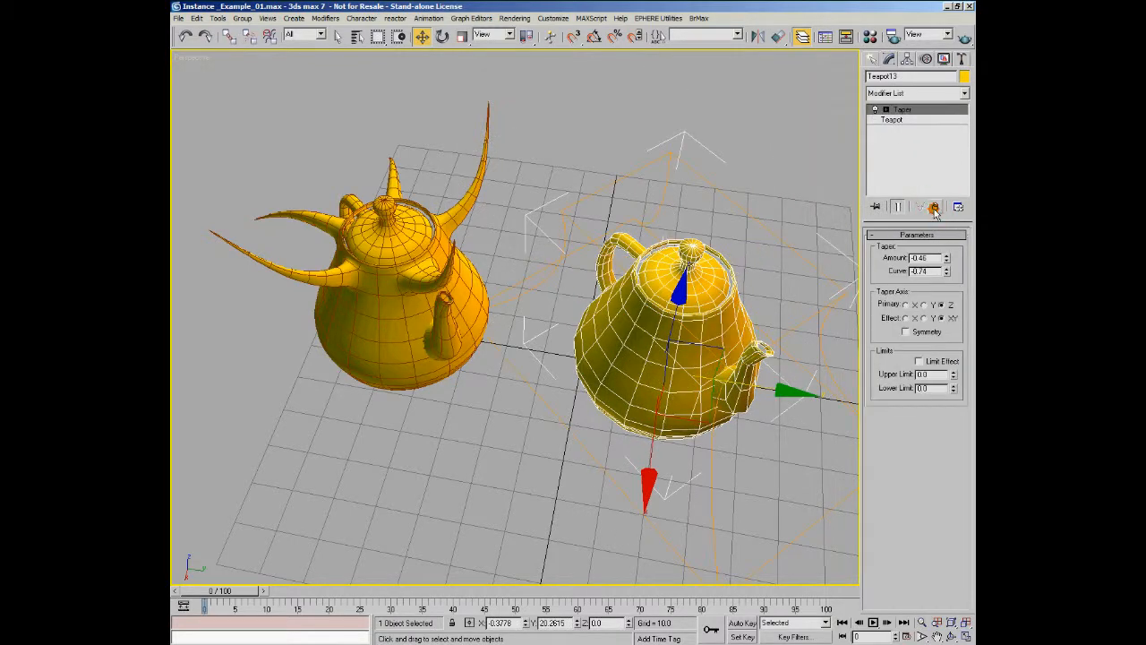
pyautogui.click(934, 207)
pyautogui.click(641, 145)
pyautogui.keyDown('alt'); pyautogui.moveTo(639, 323); pyautogui.dragTo(642, 358, button='middle'); pyautogui.keyUp('alt')
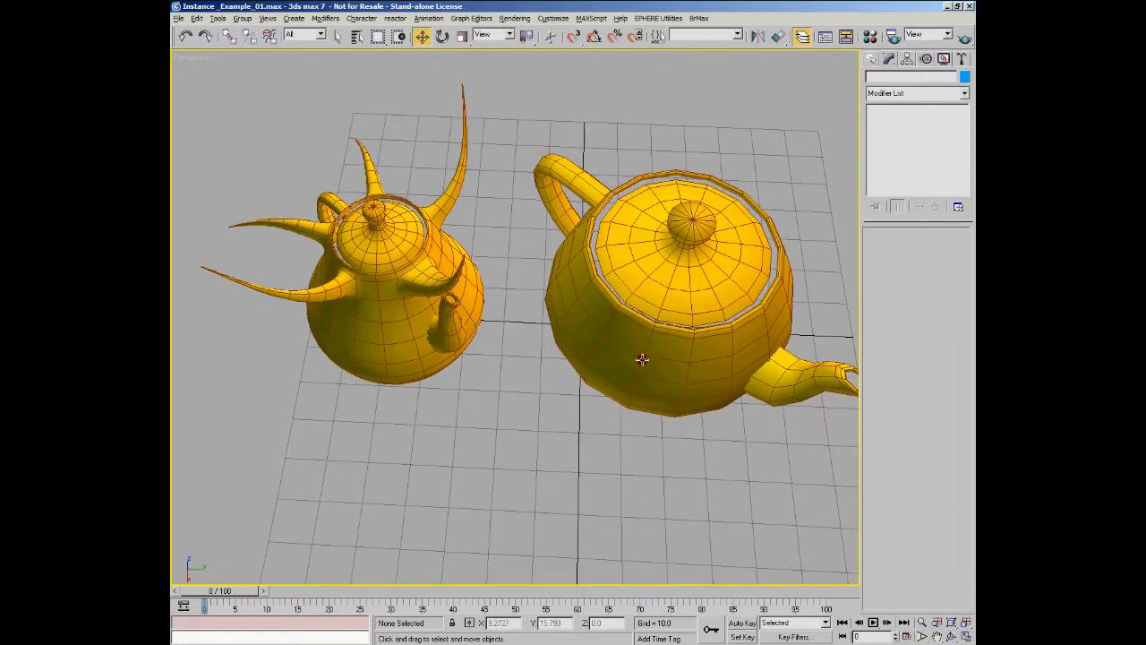
# - Copy the Taper modifier from the original spiked teapot's stack
pyautogui.click(385, 250)
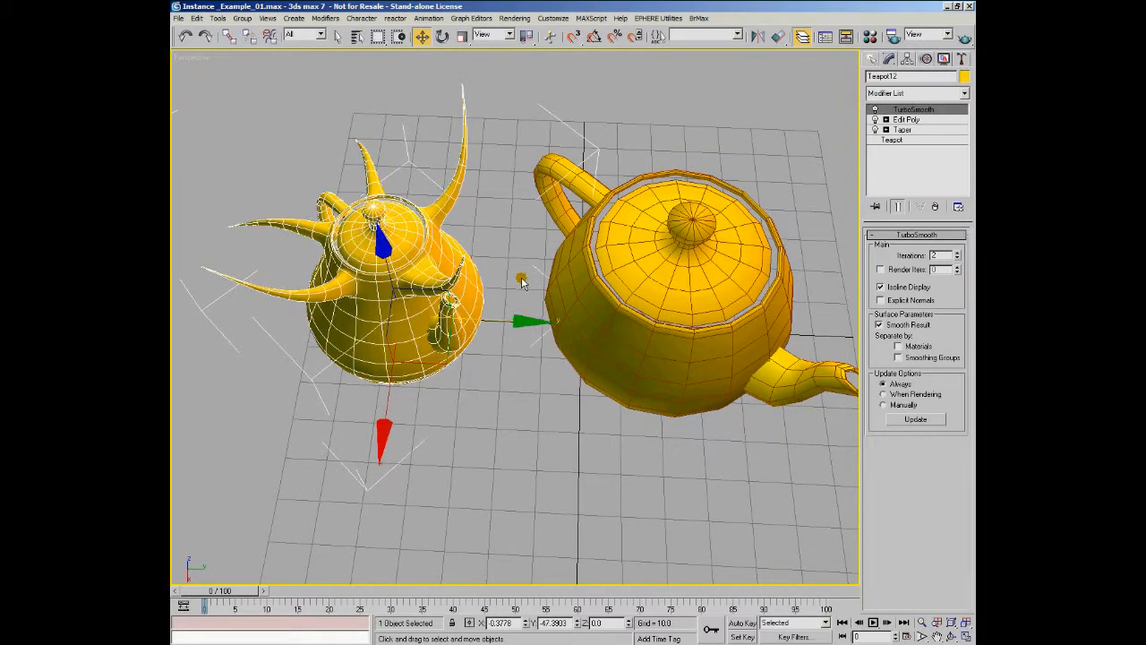
pyautogui.moveTo(573, 290); pyautogui.dragTo(555, 289, button='middle')
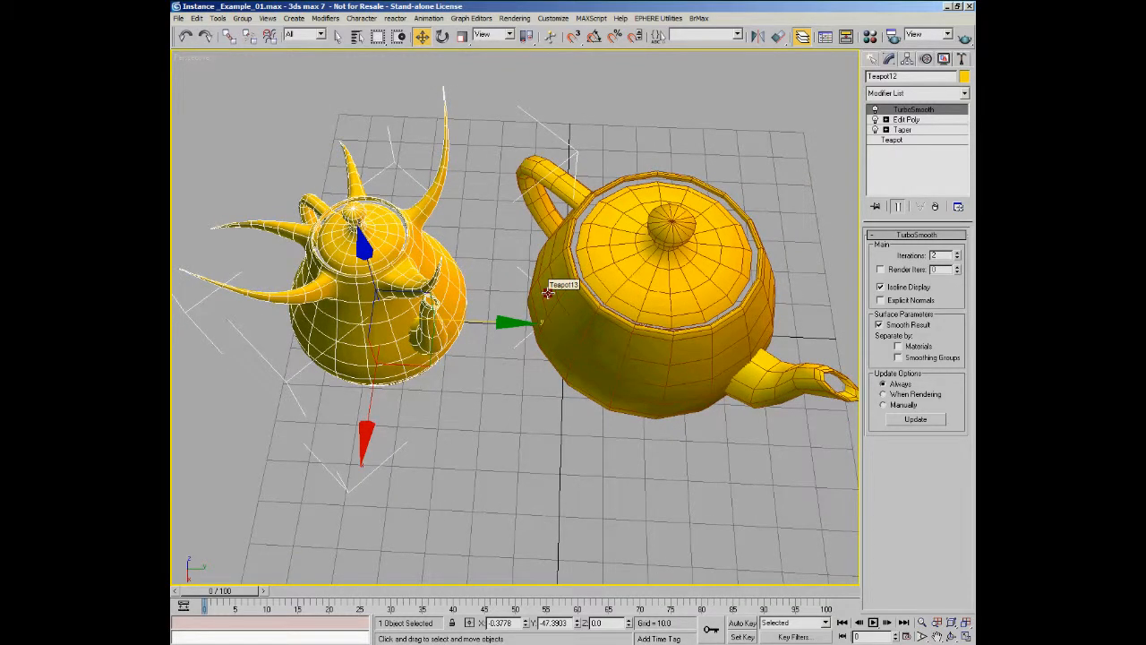
pyautogui.click(910, 131)
pyautogui.rightClick(911, 132)
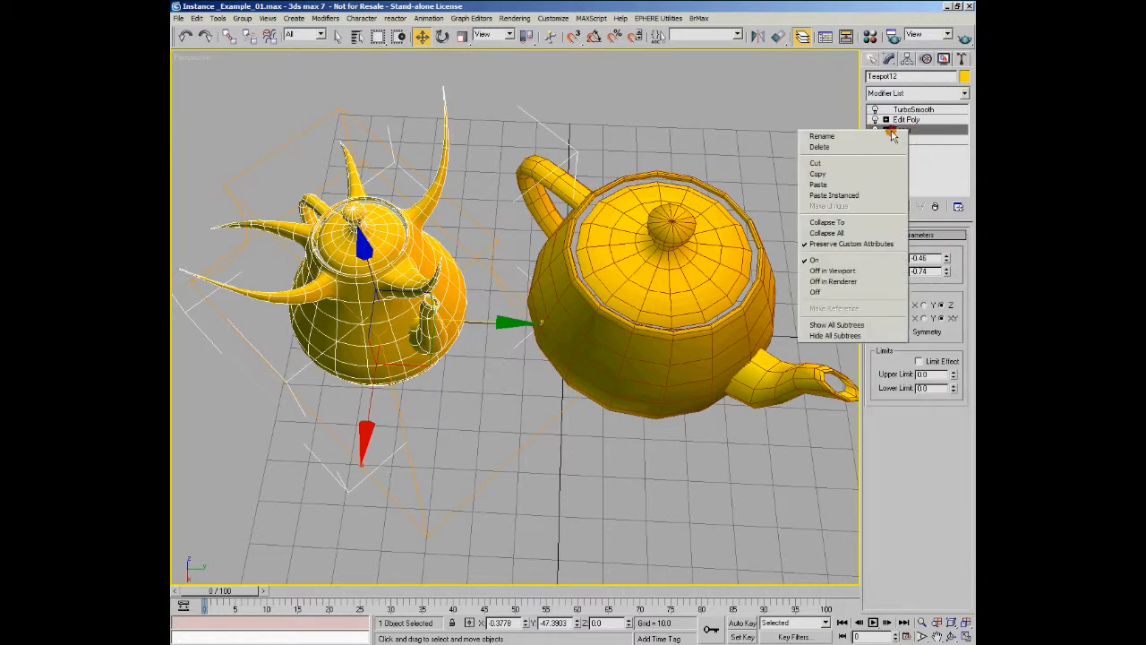
pyautogui.click(852, 174)
# - Paste the copied Taper modifier as an instance onto the plain teapot
pyautogui.click(666, 269)
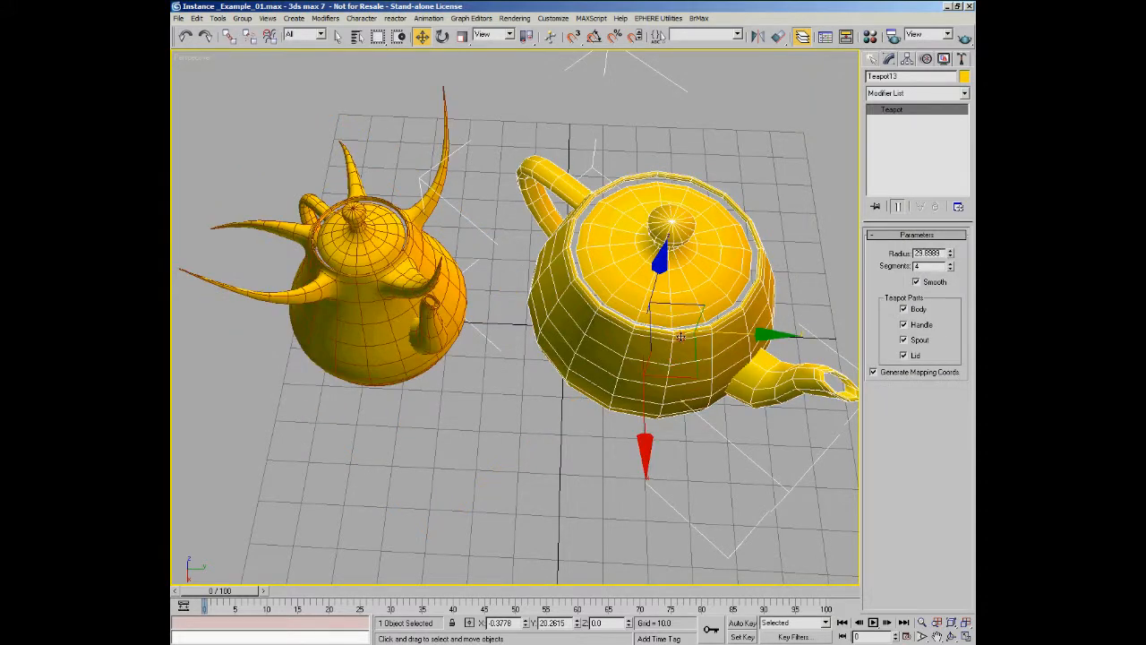
pyautogui.rightClick(899, 111)
pyautogui.click(940, 161)
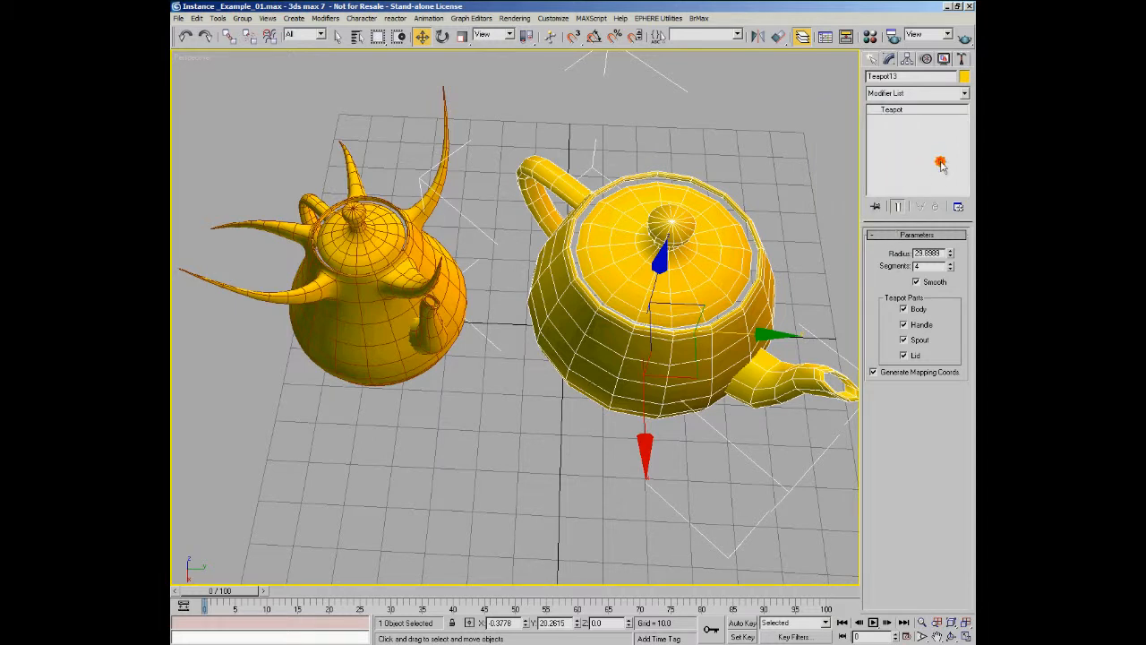
pyautogui.rightClick(911, 110)
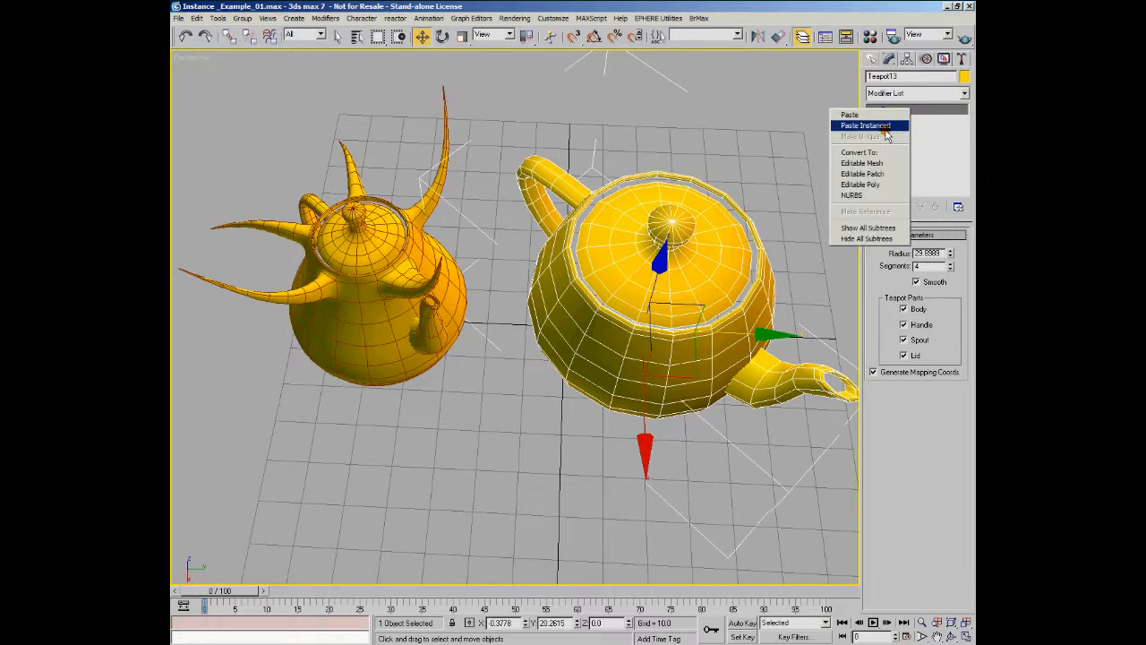
pyautogui.click(885, 126)
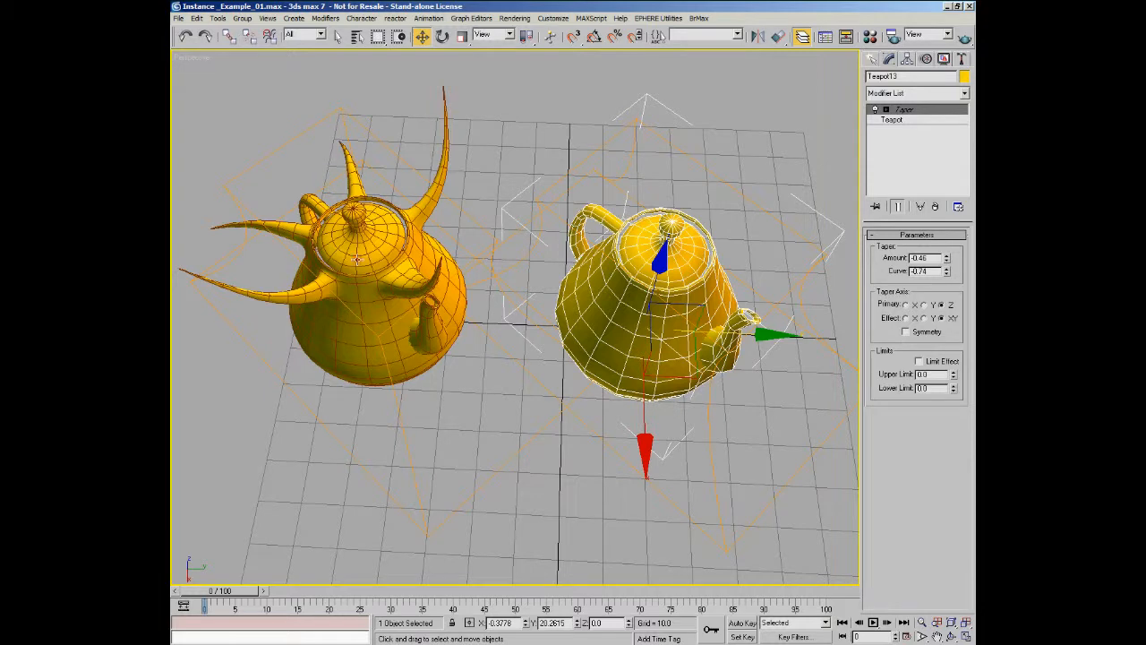
# - Compare how the instanced Taper is listed in the modifier stacks of both teapots
pyautogui.click(356, 269)
pyautogui.click(734, 224)
pyautogui.click(662, 246)
pyautogui.click(354, 229)
pyautogui.click(904, 129)
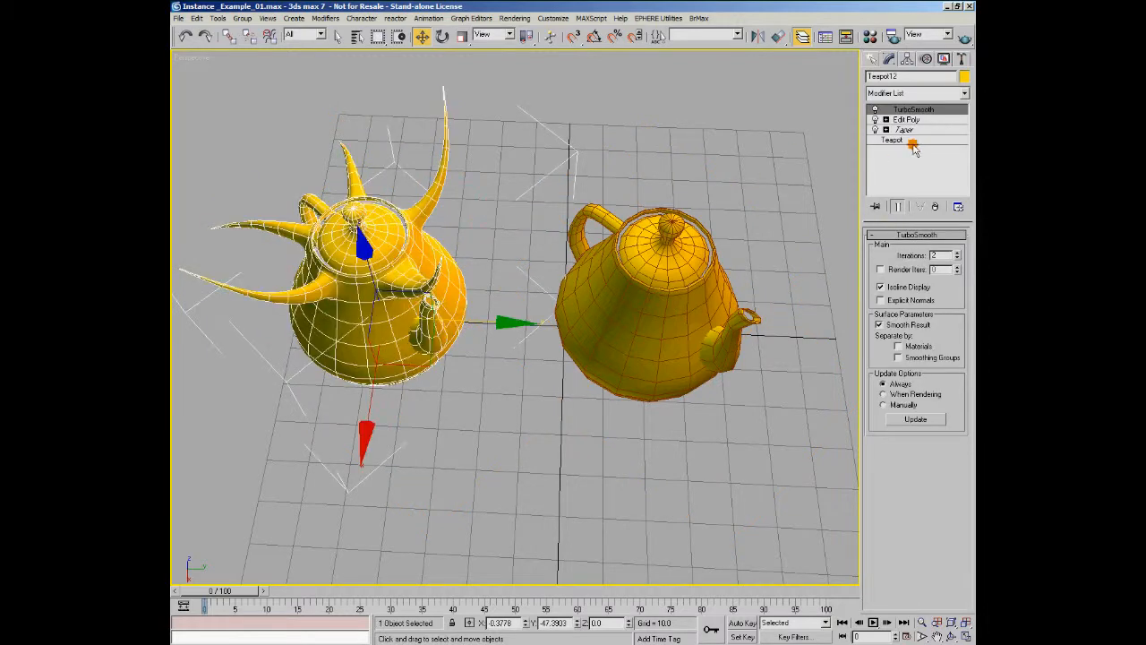
# - Copy the spiked teapot's TurboSmooth modifier and paste it as an instance above the Taper on the plain teapot
pyautogui.rightClick(913, 108)
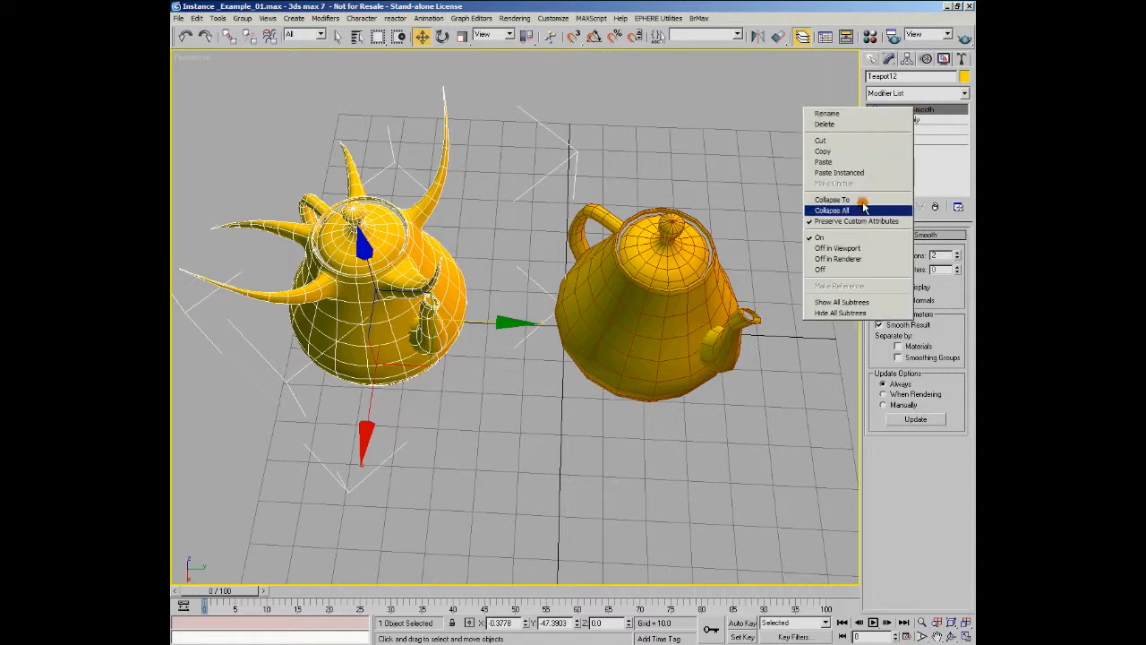
pyautogui.click(856, 142)
pyautogui.click(648, 282)
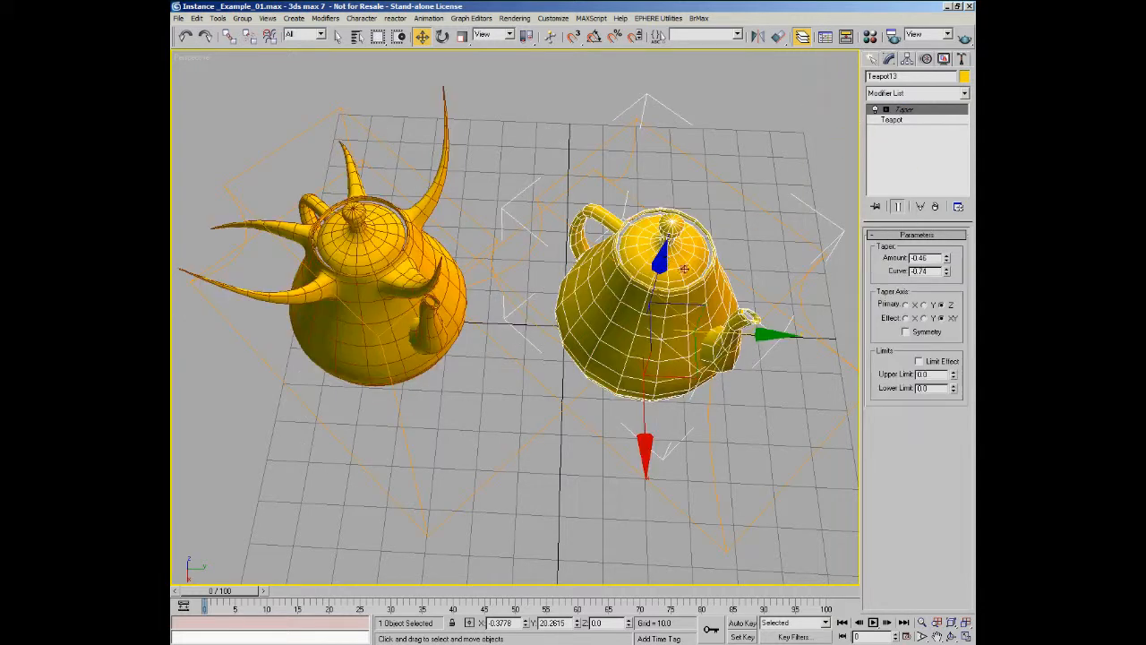
pyautogui.rightClick(907, 111)
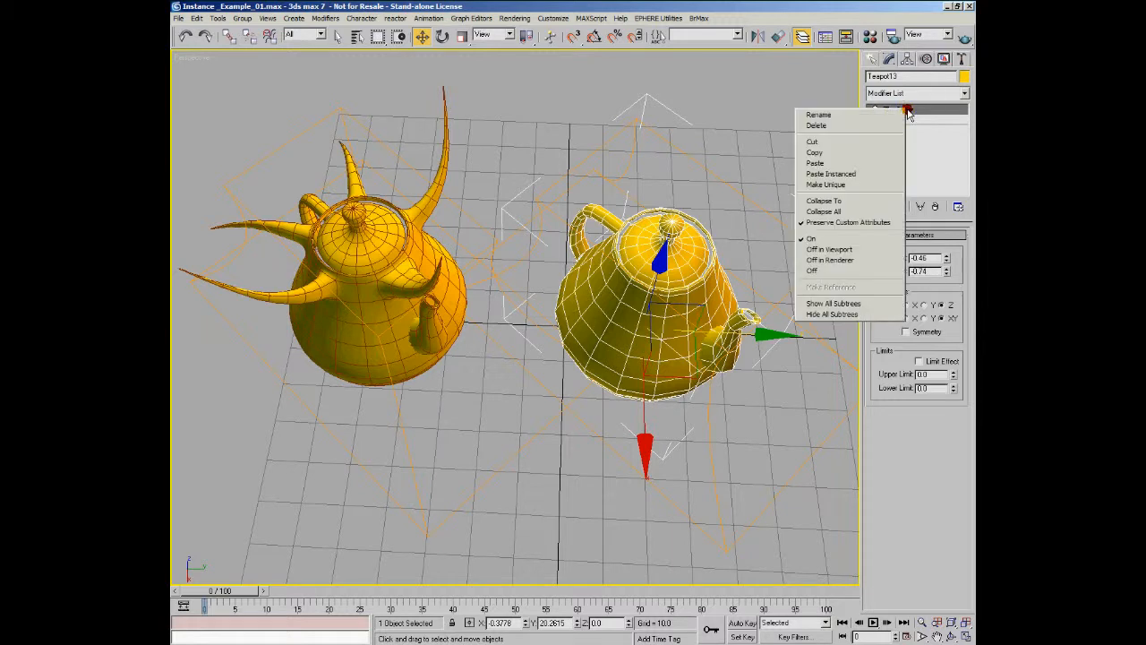
pyautogui.click(879, 177)
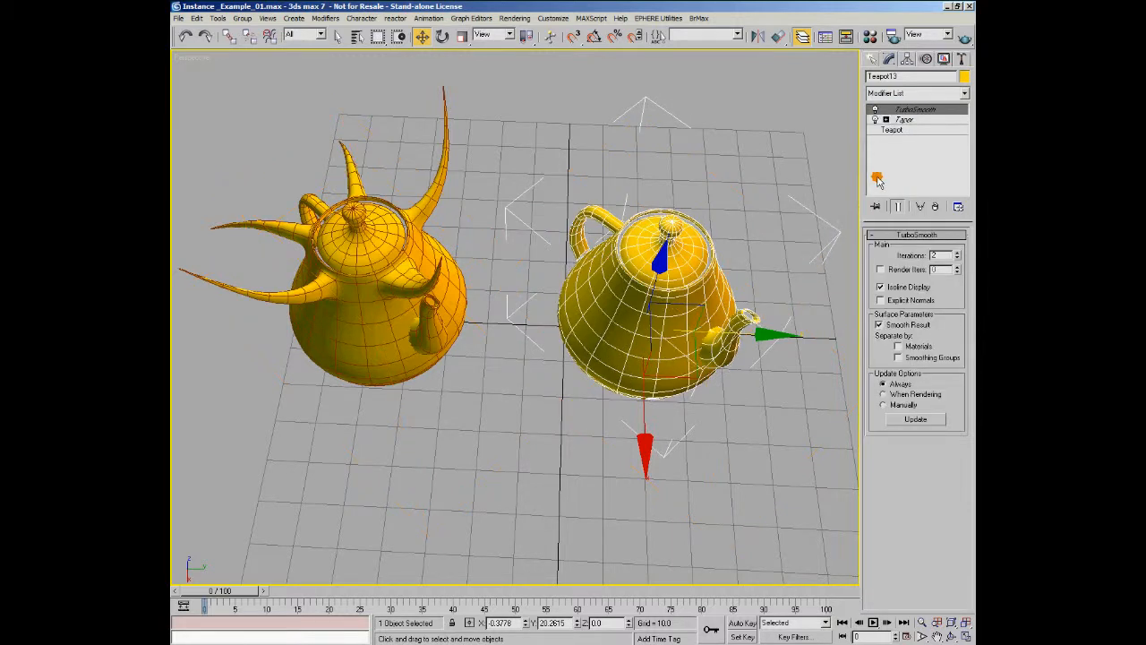
pyautogui.click(614, 422)
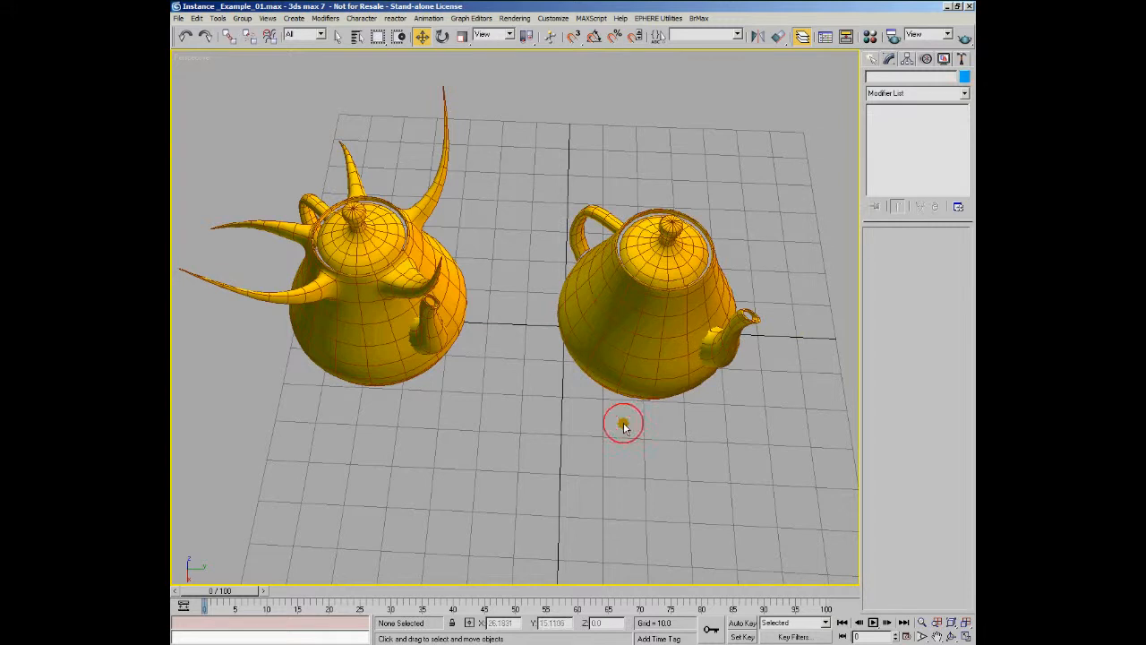
# - Turn off Isoline Display in the spiked teapot's TurboSmooth modifier and deselect the teapot
pyautogui.click(466, 341)
pyautogui.click(880, 287)
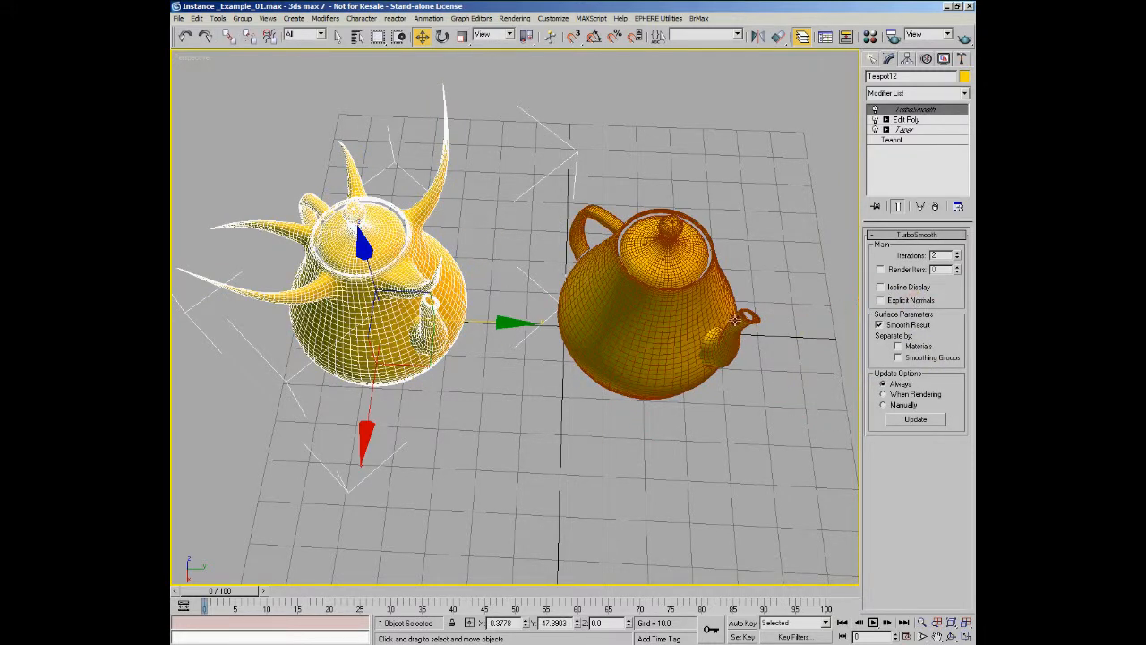
pyautogui.click(745, 172)
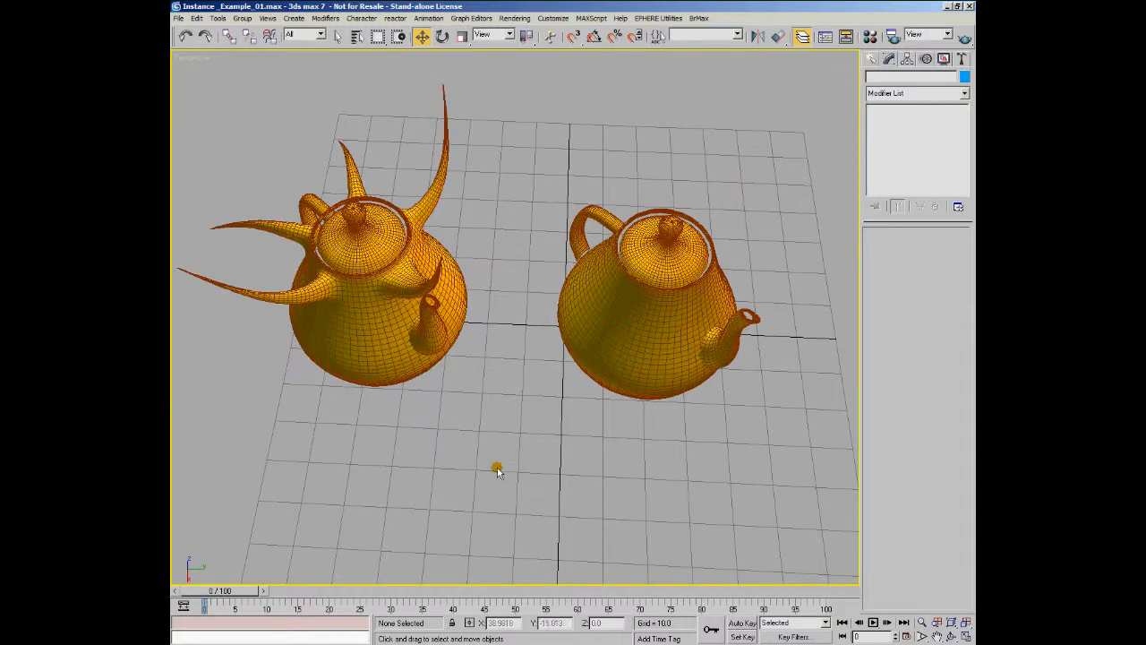
# - Lower the TurboSmooth iterations on the plain teapot to 0 and raise them back to 2
pyautogui.keyDown('alt'); pyautogui.moveTo(529, 404); pyautogui.dragTo(575, 384, button='middle'); pyautogui.keyUp('alt')
pyautogui.click(639, 312)
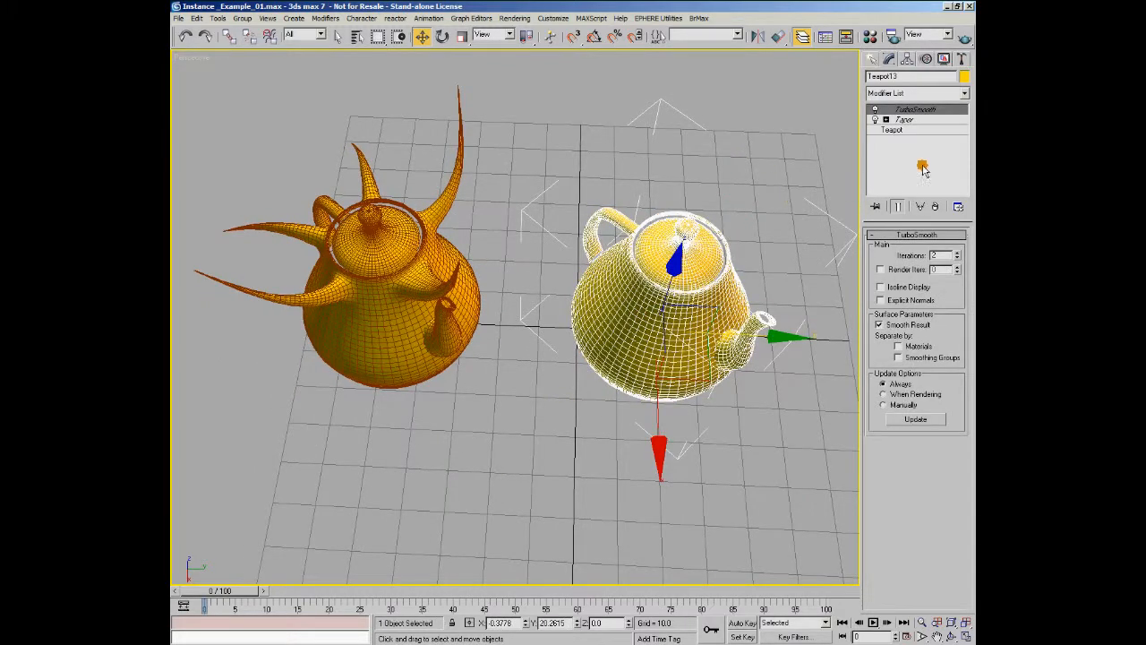
pyautogui.click(957, 259)
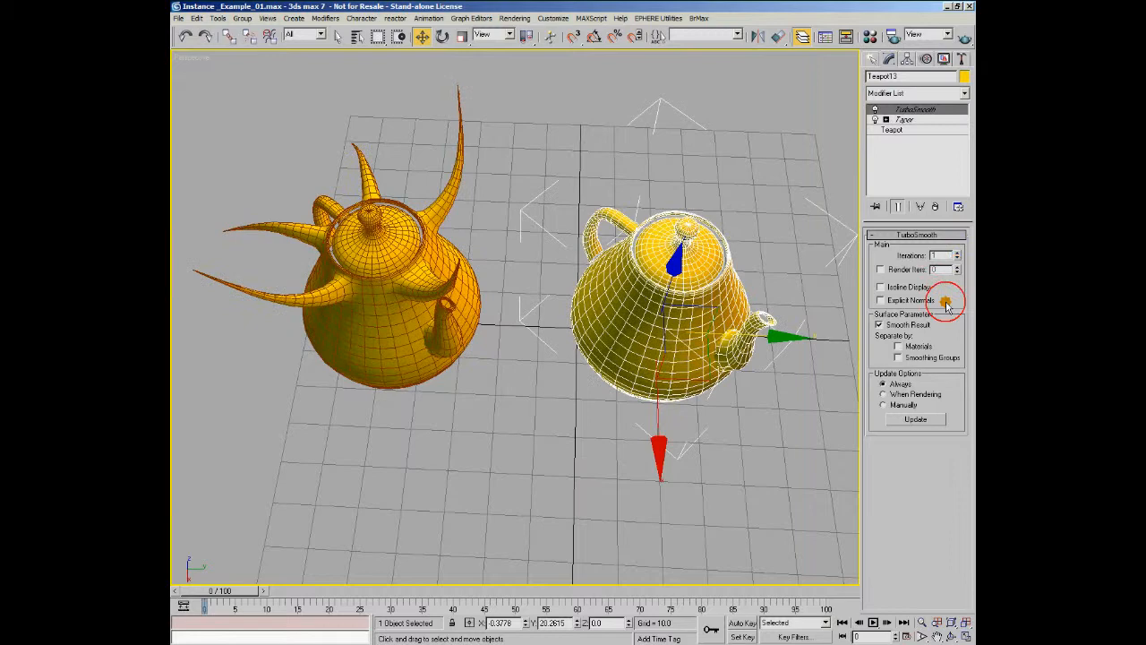
pyautogui.click(957, 259)
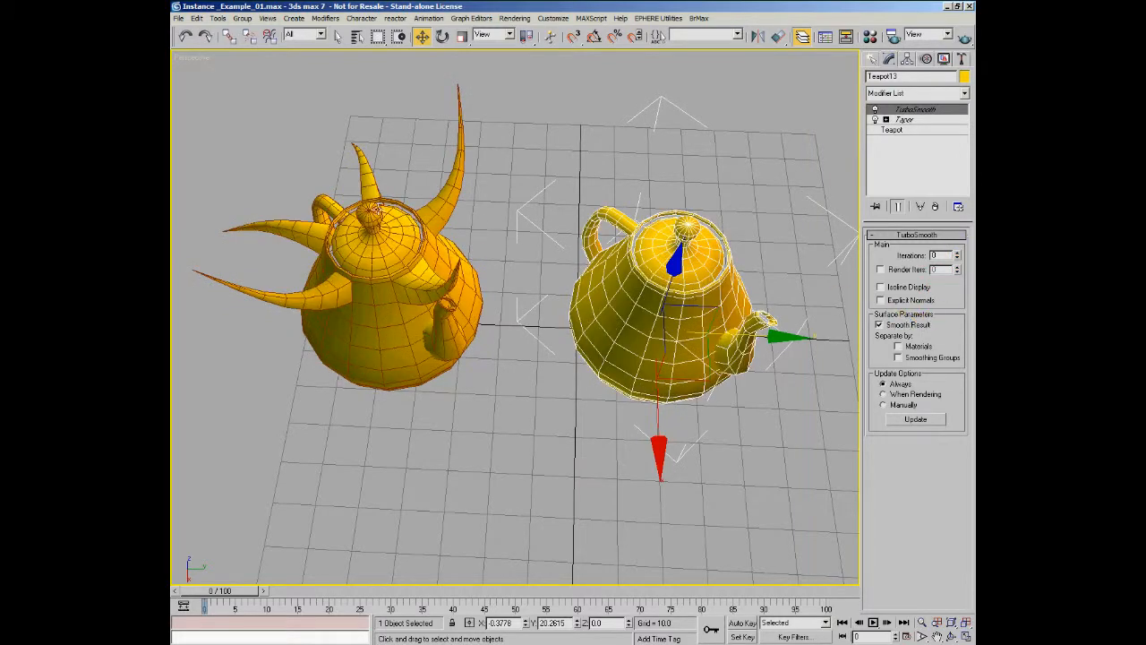
pyautogui.click(957, 254)
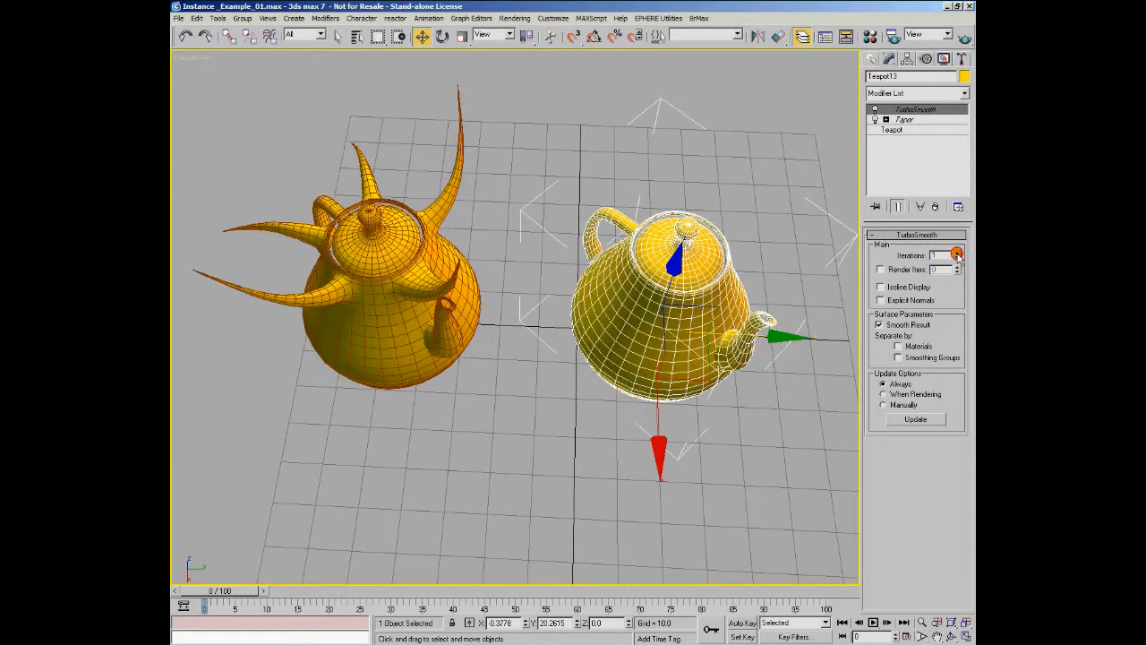
pyautogui.click(957, 254)
# - Set the amount of the plain teapot's instanced Taper to -0.21 and check the spiked teapot's modifier stack
pyautogui.click(906, 119)
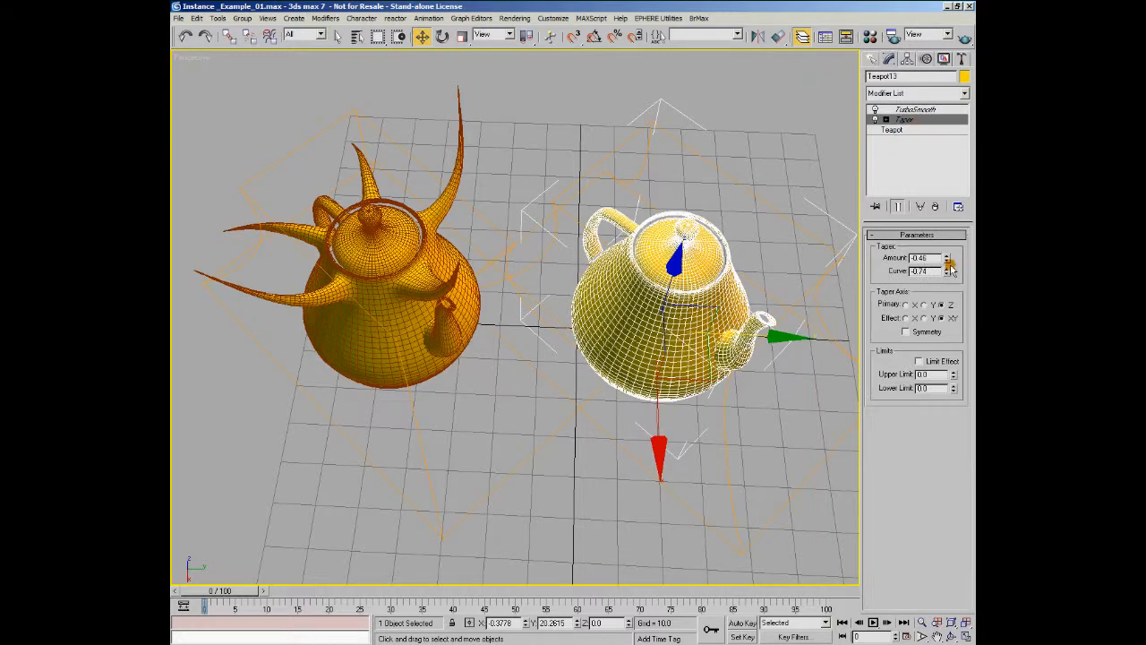
pyautogui.moveTo(947, 258); pyautogui.dragTo(946, 249)
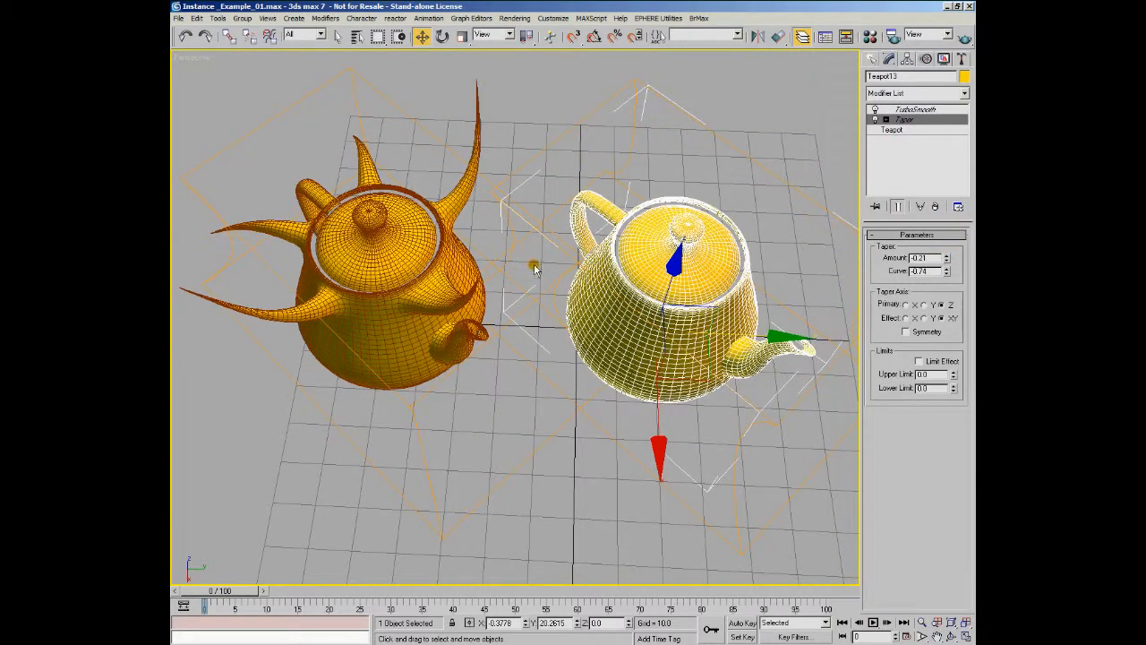
pyautogui.click(443, 163)
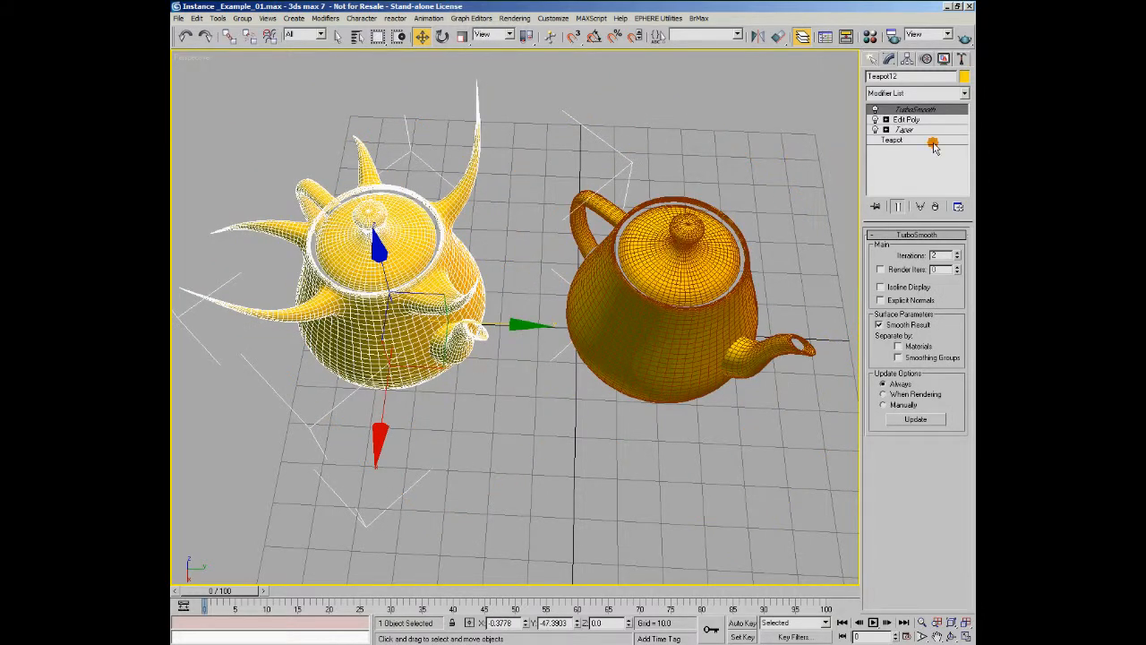
# - Turn on Isoline Display in the plain teapot's instanced TurboSmooth modifier
pyautogui.click(729, 270)
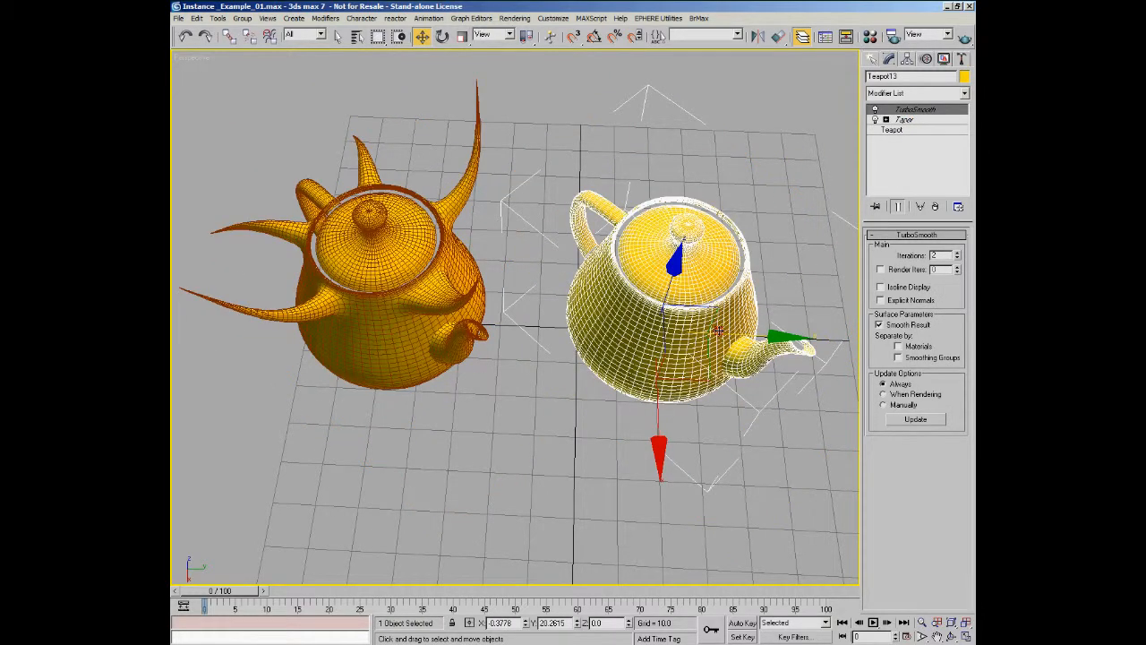
pyautogui.moveTo(572, 338); pyautogui.dragTo(584, 349, button='middle')
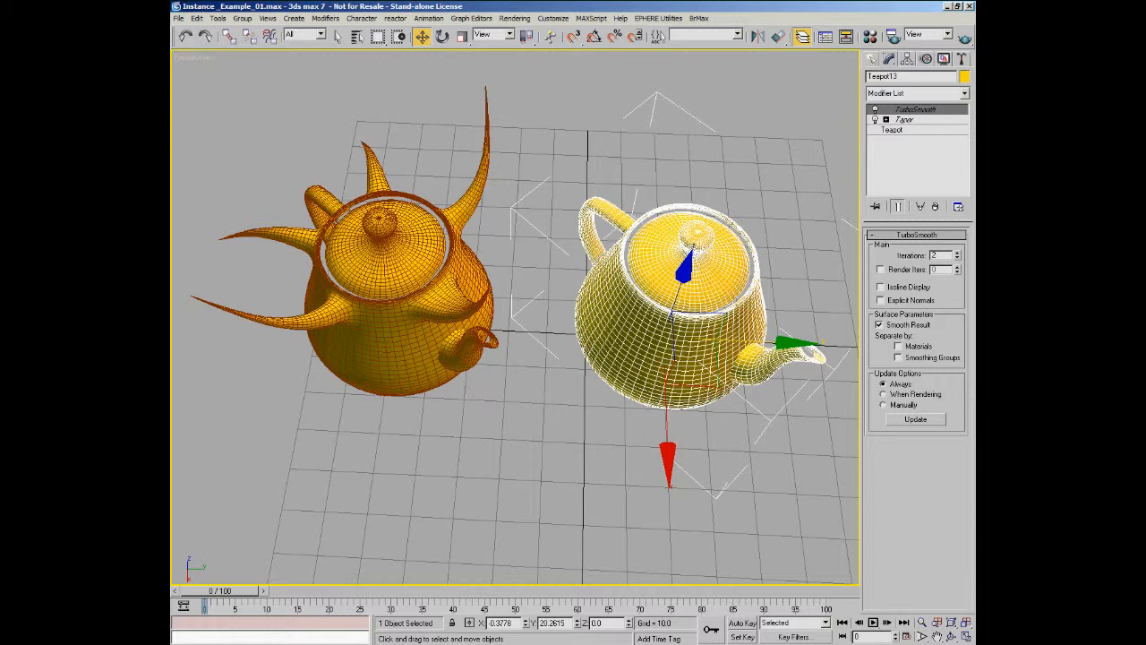
pyautogui.click(902, 287)
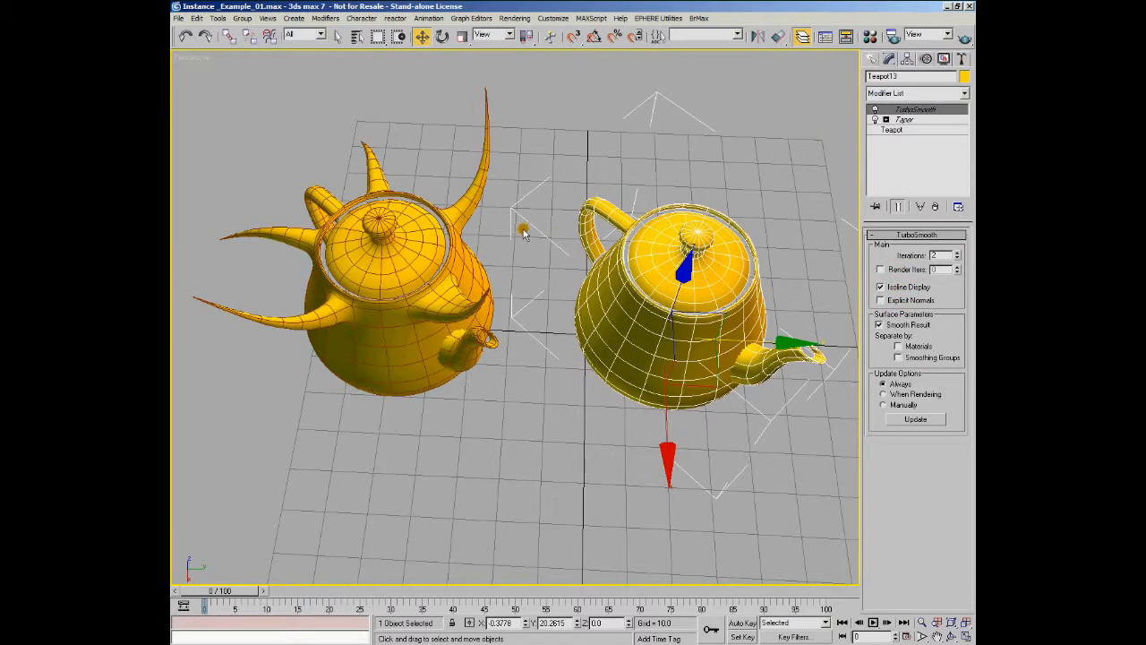
pyautogui.moveTo(522, 228); pyautogui.dragTo(529, 240, button='middle')
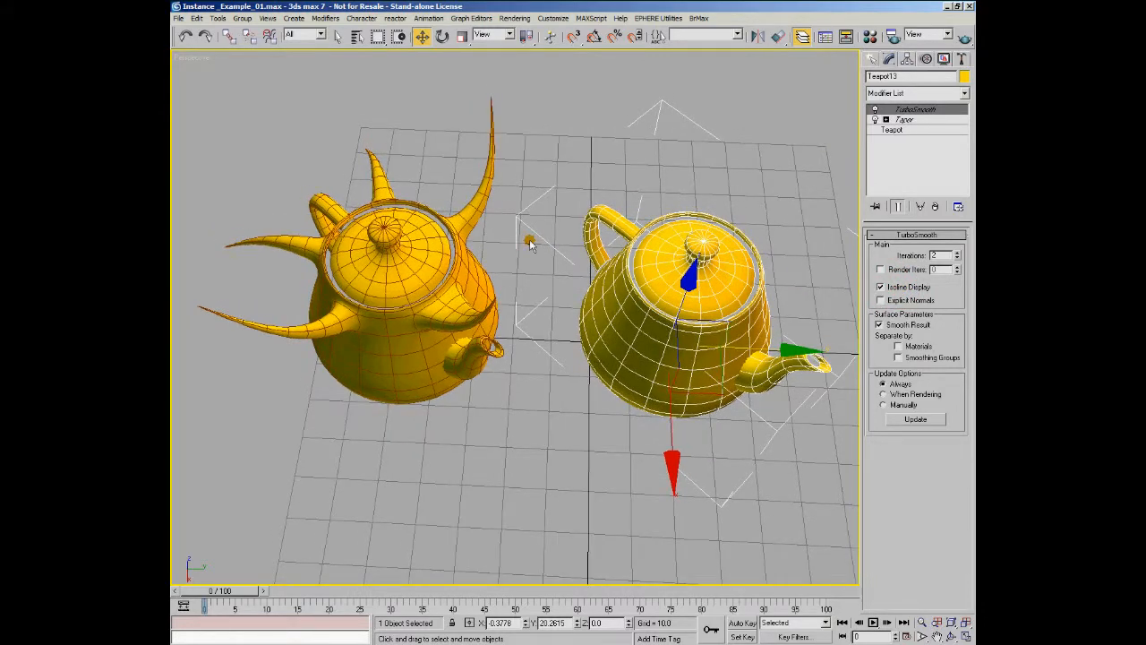